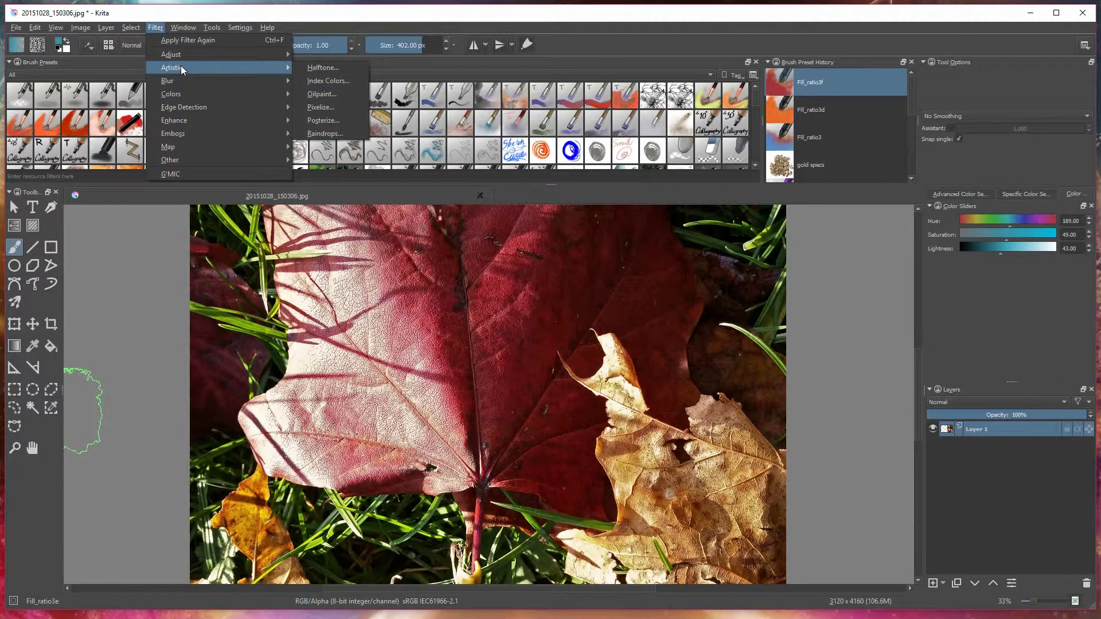
Hide Layer 1 and Layer 2 so only Copy of Layer 1 stays shown.
mouse_move(188, 60)
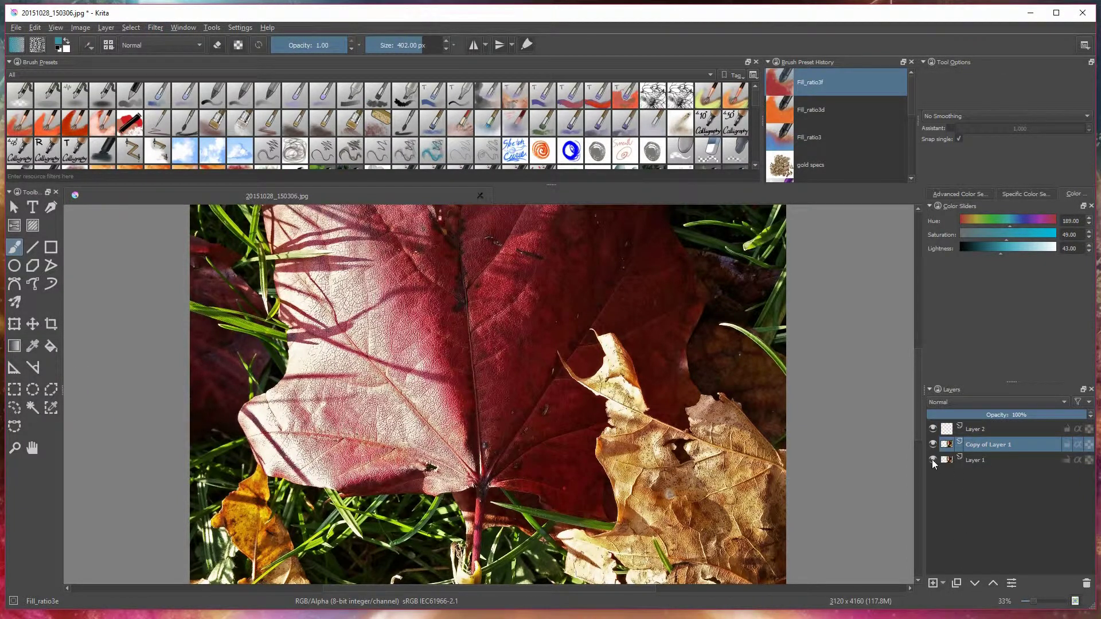
click(932, 459)
click(932, 429)
scroll(560, 367, down, 2)
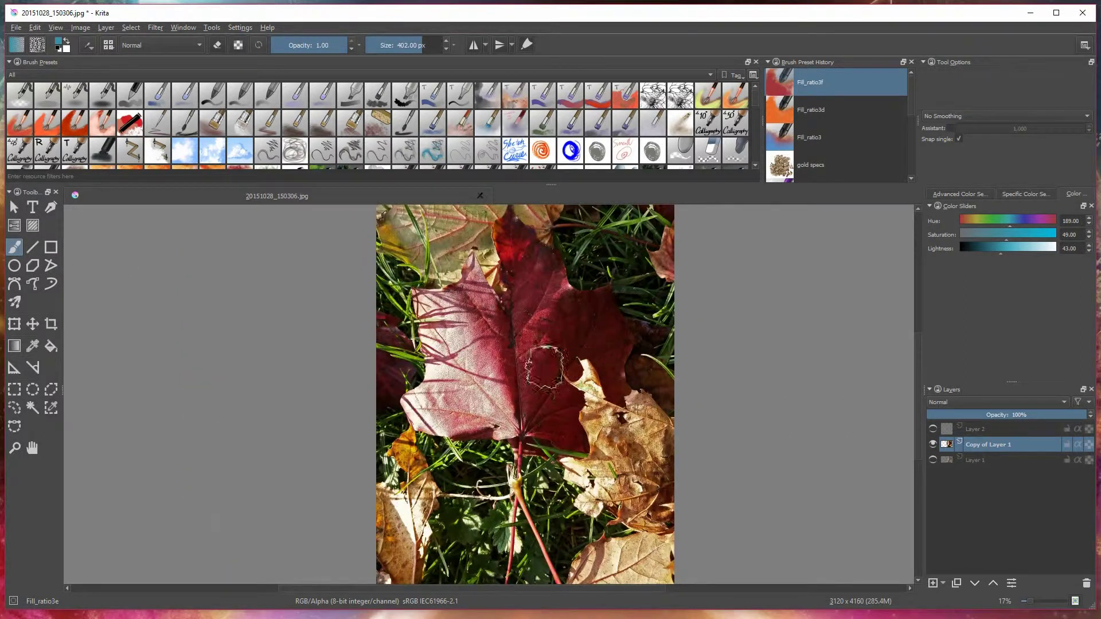
scroll(548, 377, up, 1)
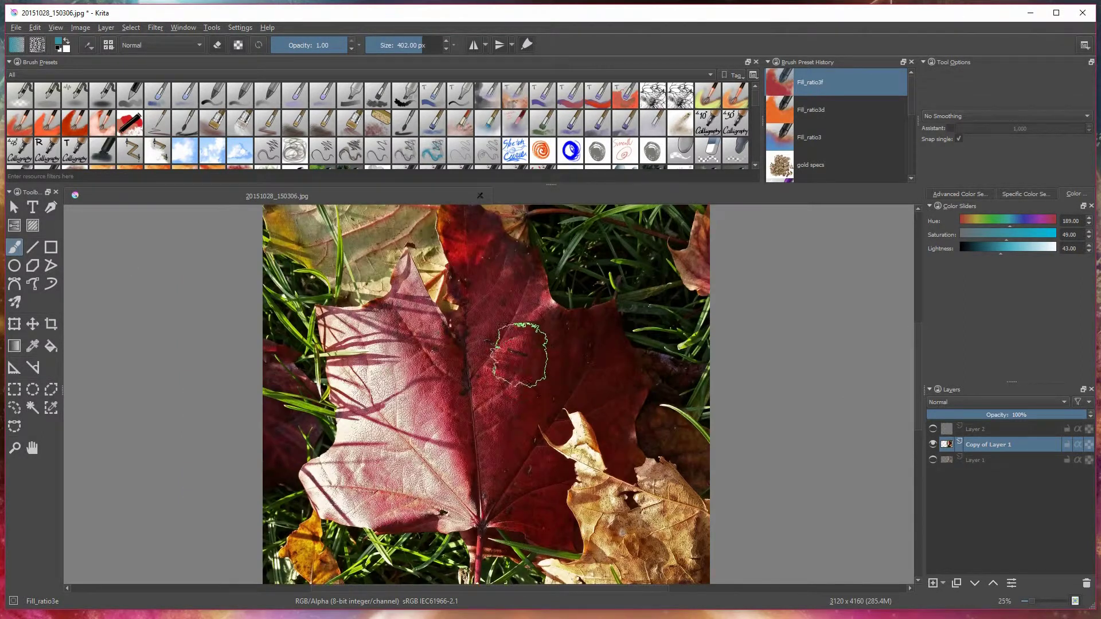
click(155, 27)
mouse_move(172, 67)
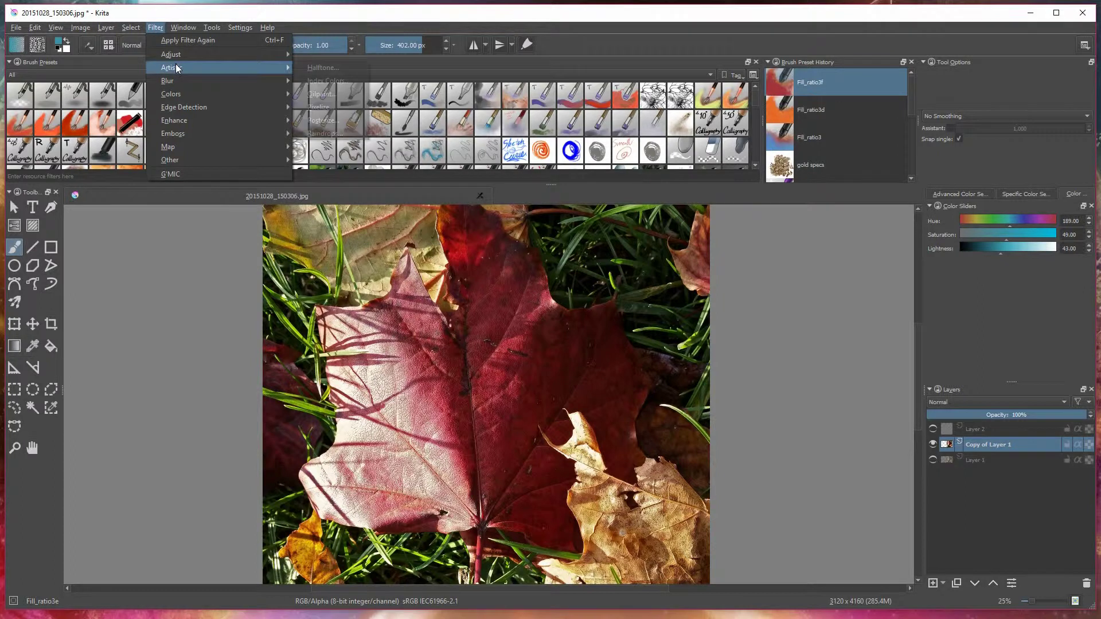
click(324, 94)
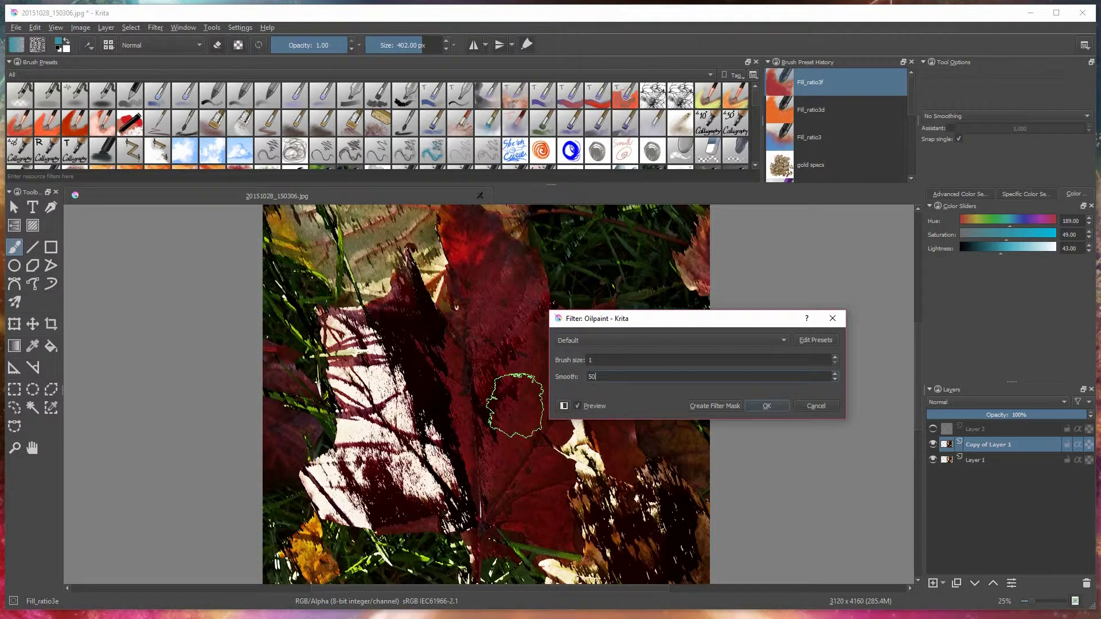
click(820, 406)
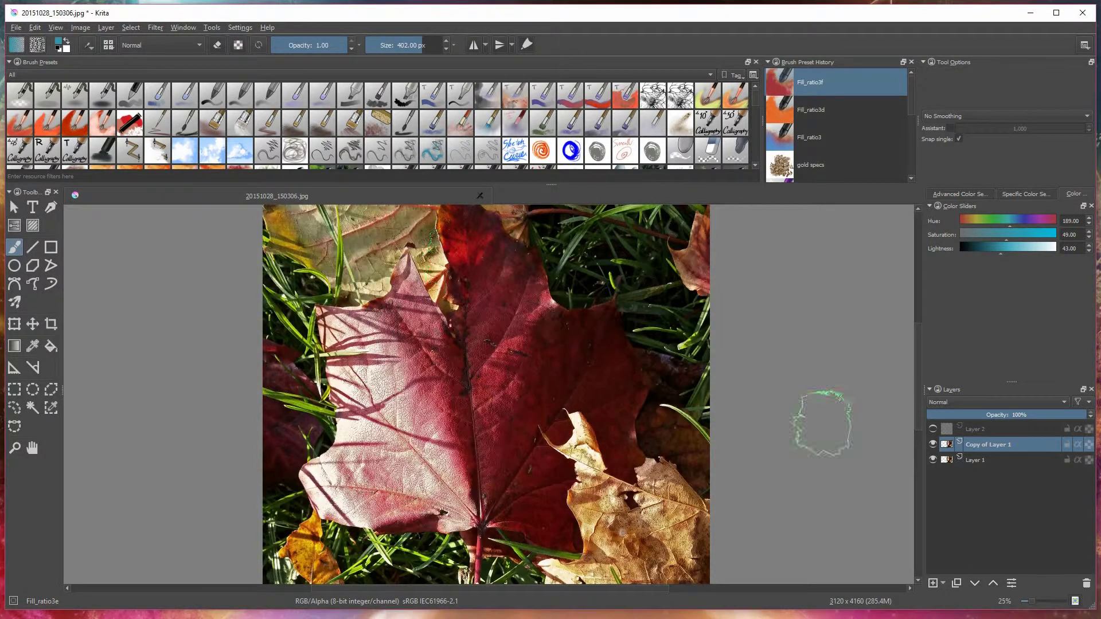
Choose the Basic_tip_default brush preset and apply the Oilpaint filter to Copy of Layer 1 with brush size 2 and smooth 30.
click(222, 102)
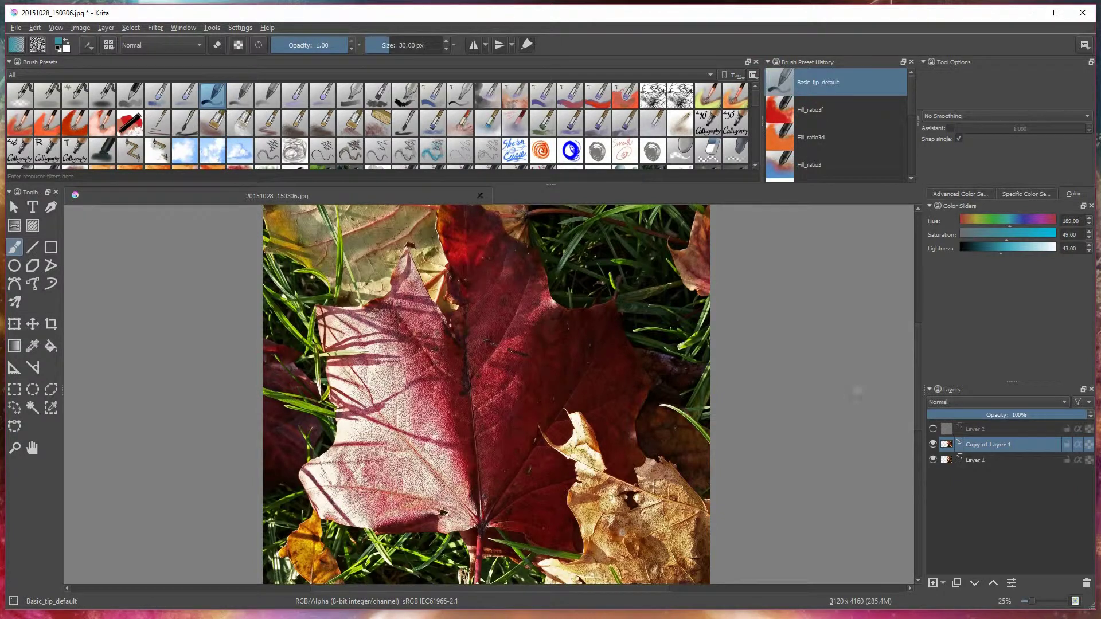
click(156, 27)
mouse_move(184, 68)
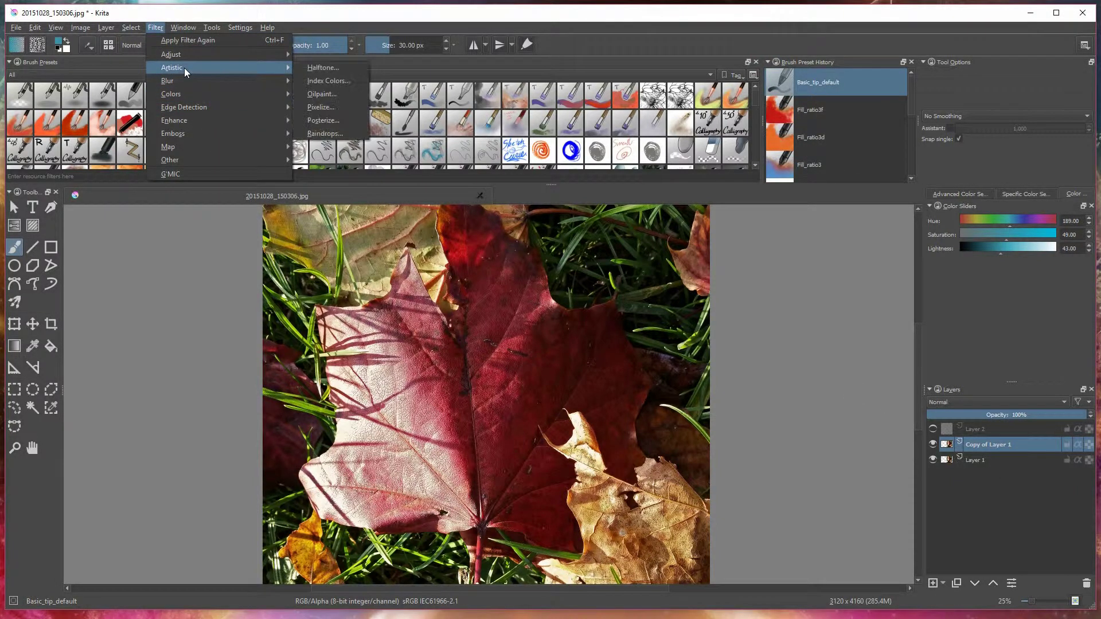
click(330, 93)
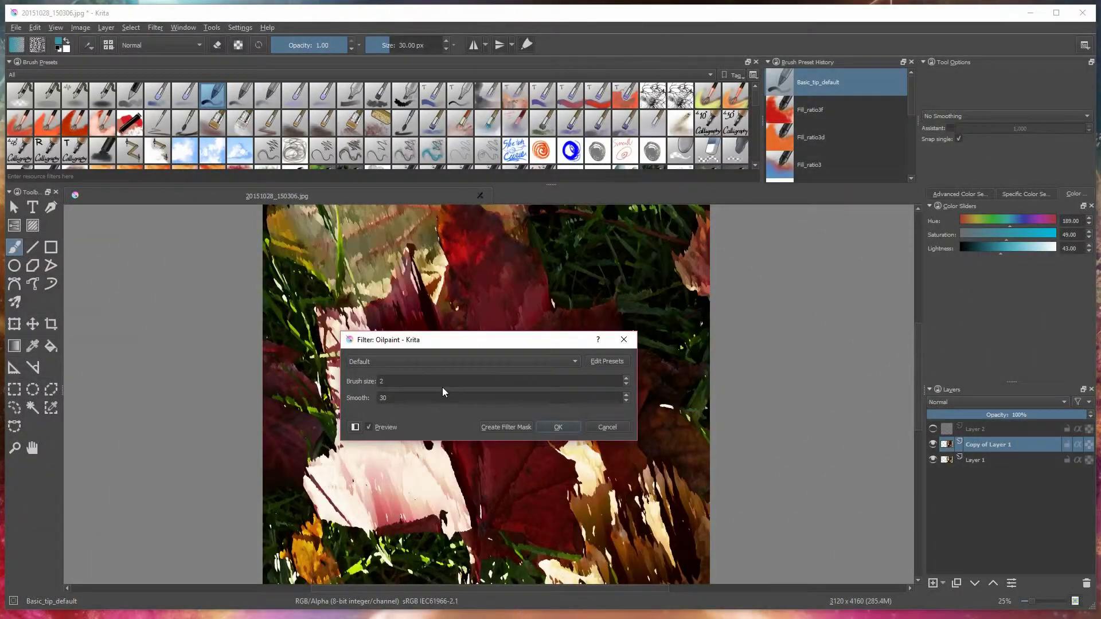
click(558, 426)
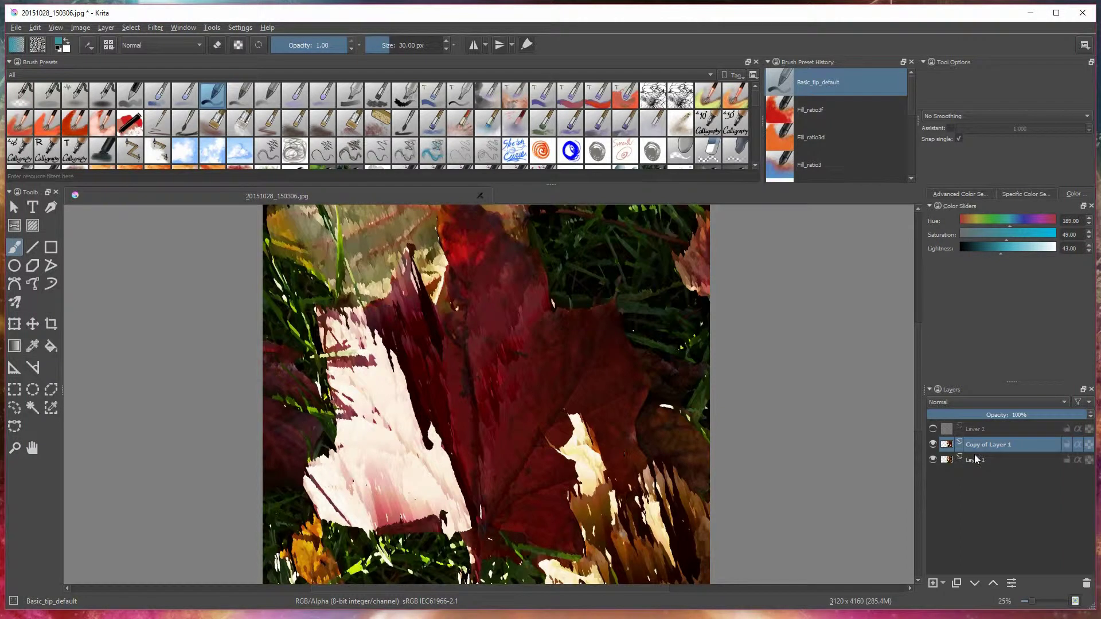
Add a transparency mask to the oil-painted copy and draw a near-black radial gradient on it across the red leaf.
click(944, 584)
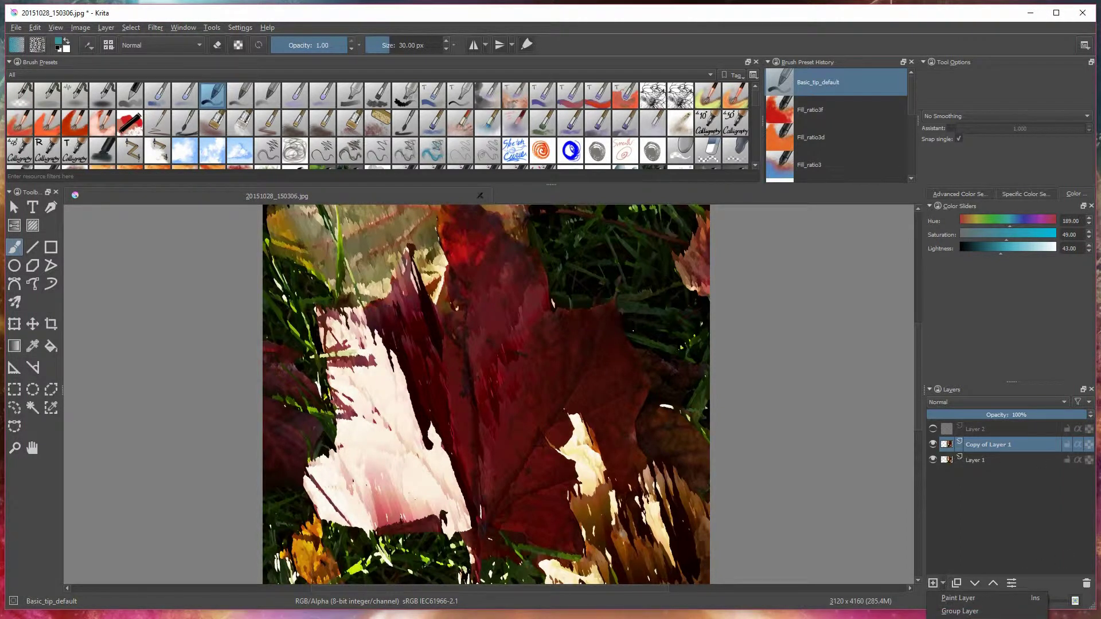
click(966, 618)
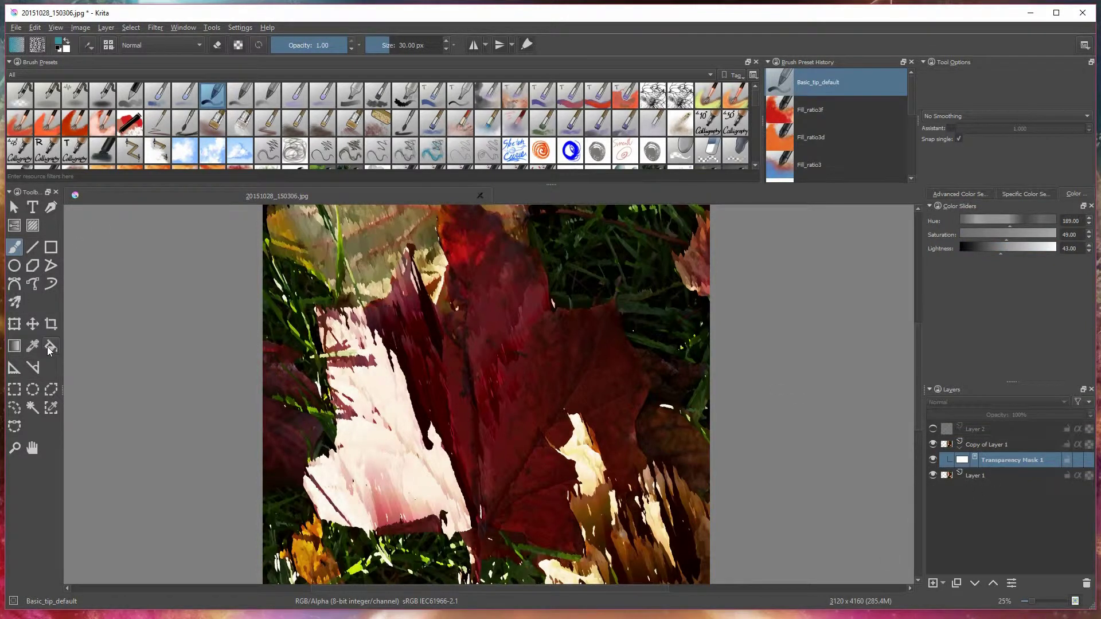
click(19, 349)
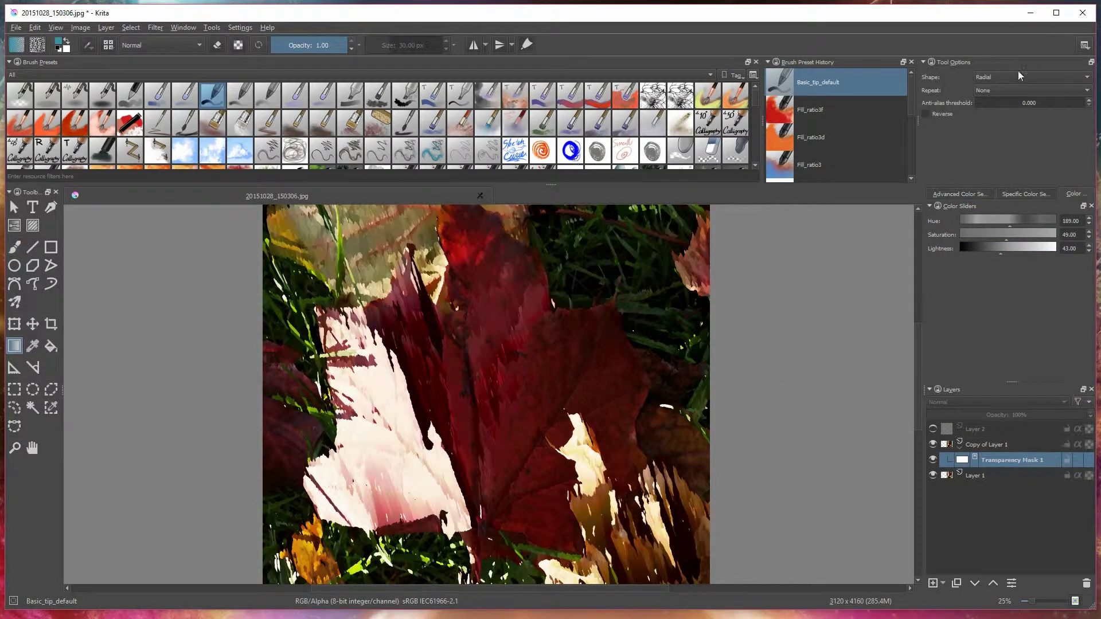
click(959, 193)
click(1009, 237)
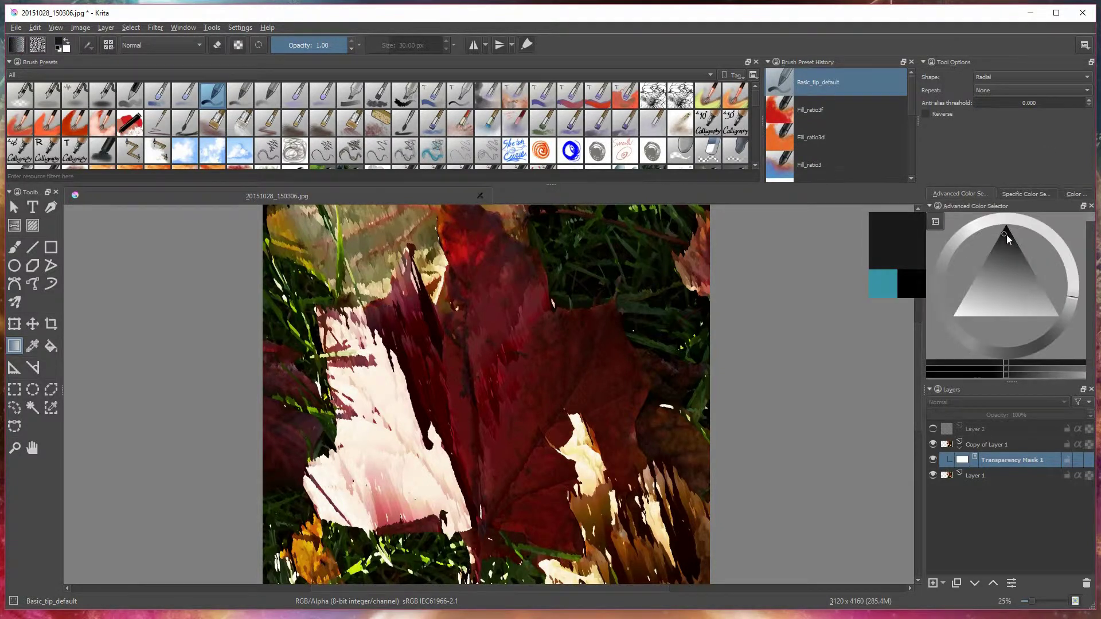
drag(409, 342, 504, 392)
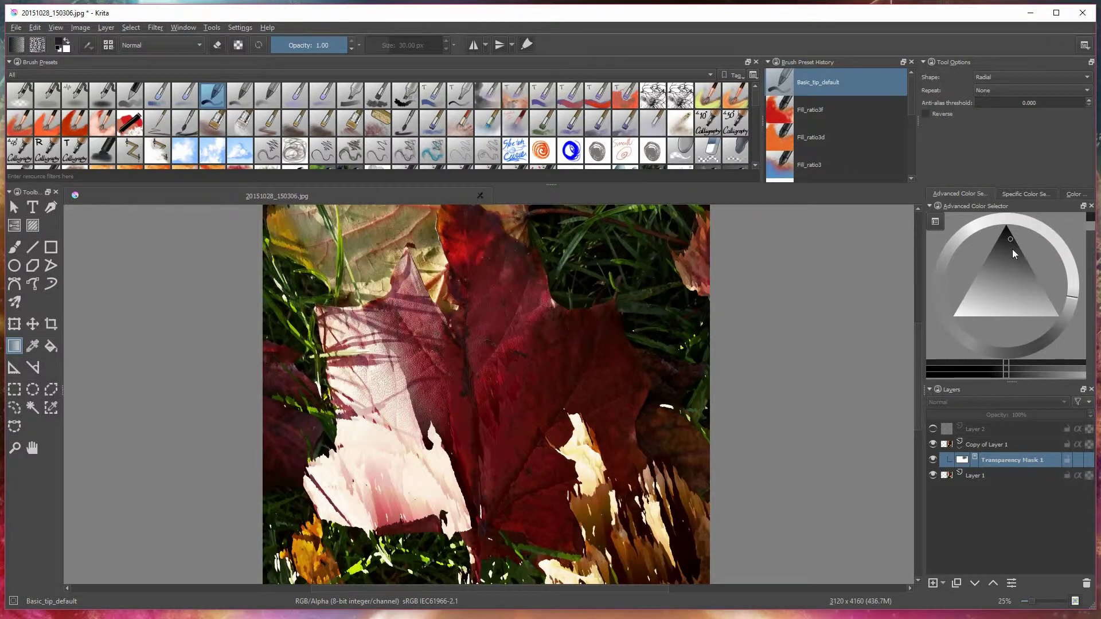
Draw several radial gradients in a slightly lighter dark grey on the transparency mask, across the leaf and surrounding grass.
click(1010, 250)
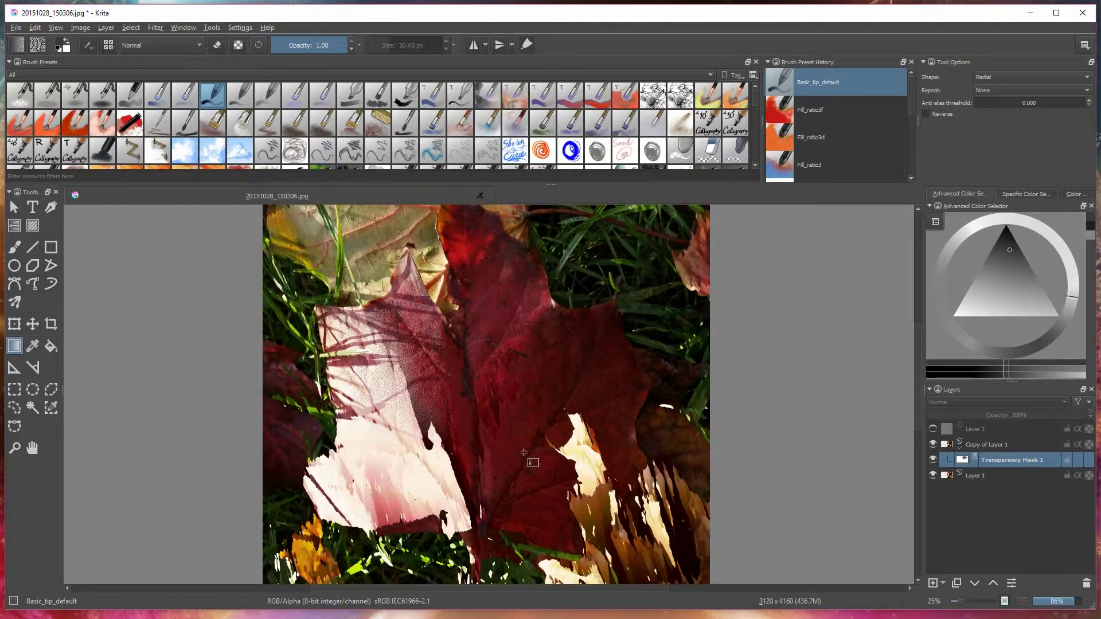
drag(528, 459, 331, 380)
drag(300, 345, 372, 385)
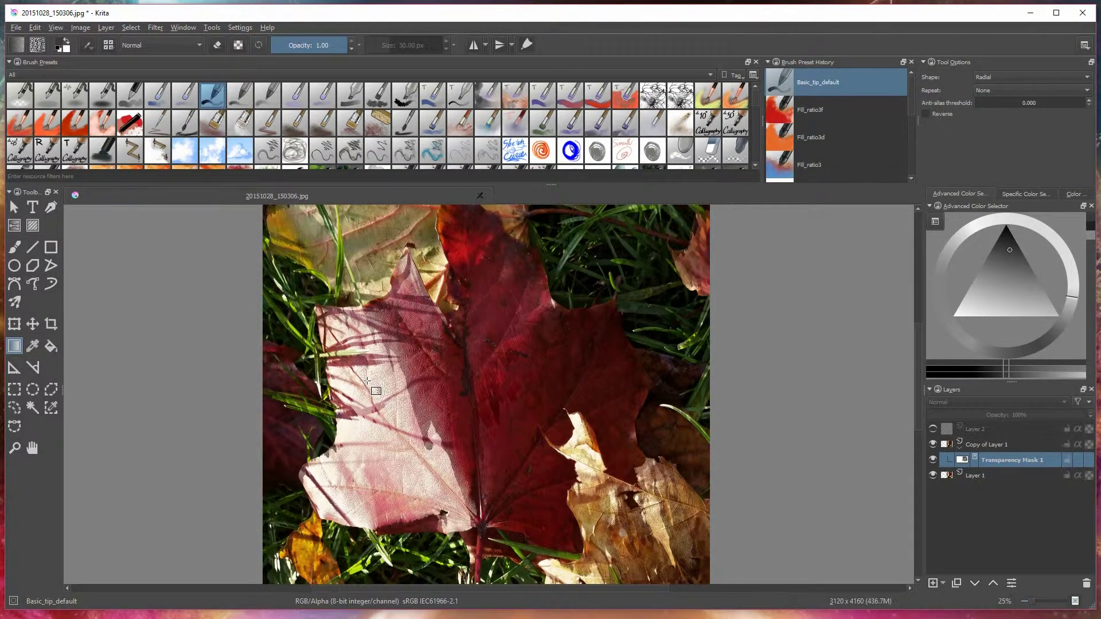
drag(638, 248, 562, 305)
drag(660, 347, 562, 348)
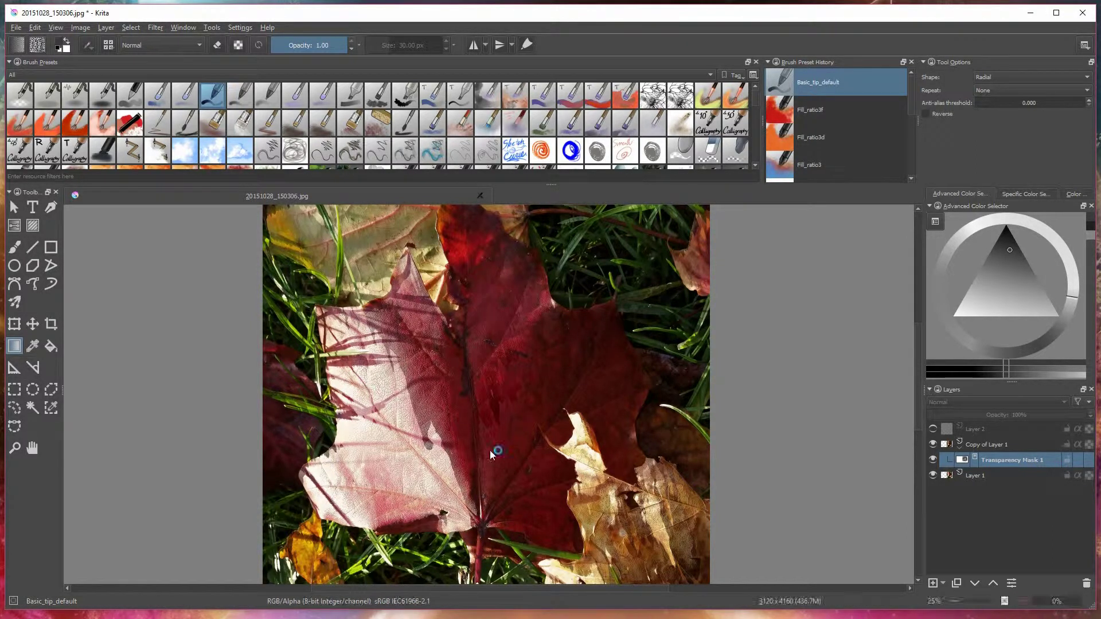
Duplicate Layer 1, move the copy to the top of the layer stack, and delete the hidden Layer 2.
click(1004, 475)
click(955, 583)
drag(997, 477, 998, 431)
click(1012, 444)
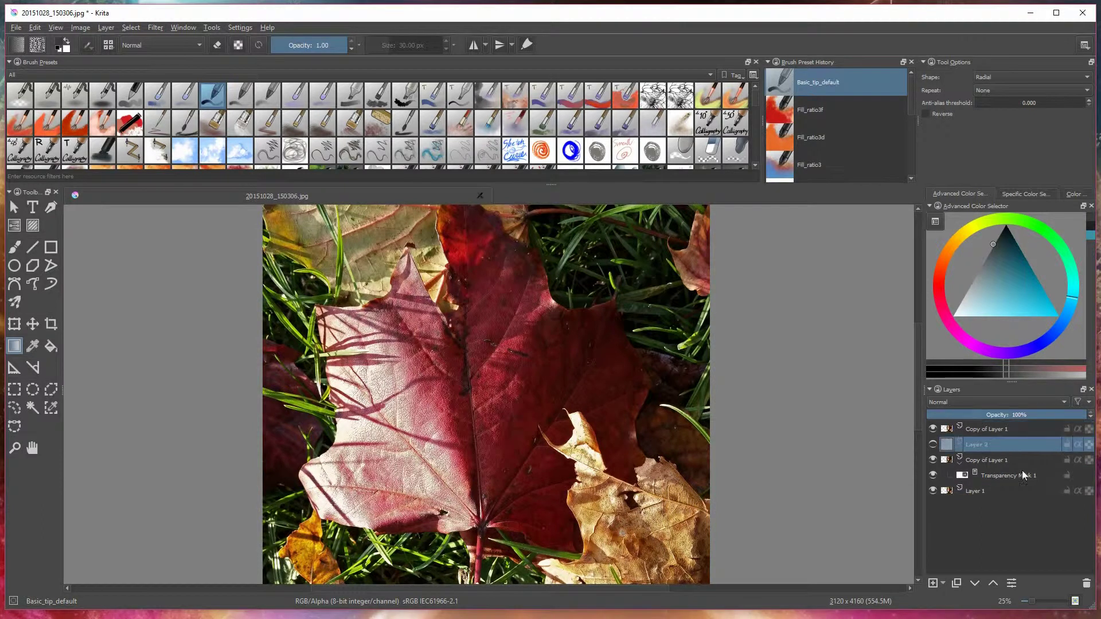
click(1086, 583)
Try the Raindrops filter on the topmost copy of Layer 1, adjusting its drop size.
click(999, 431)
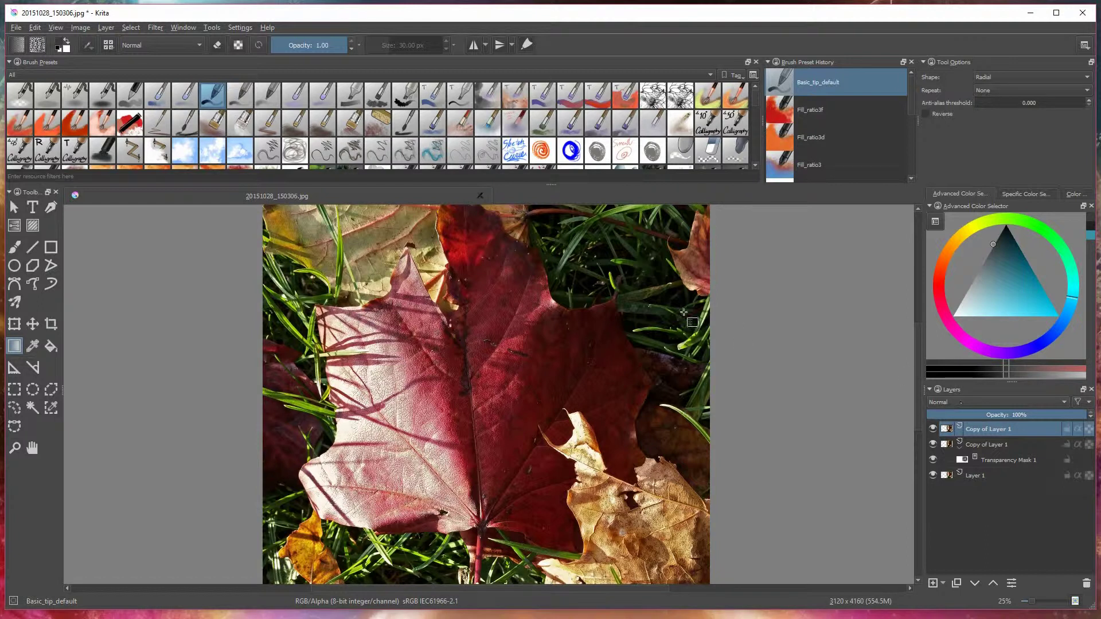
click(157, 30)
mouse_move(177, 70)
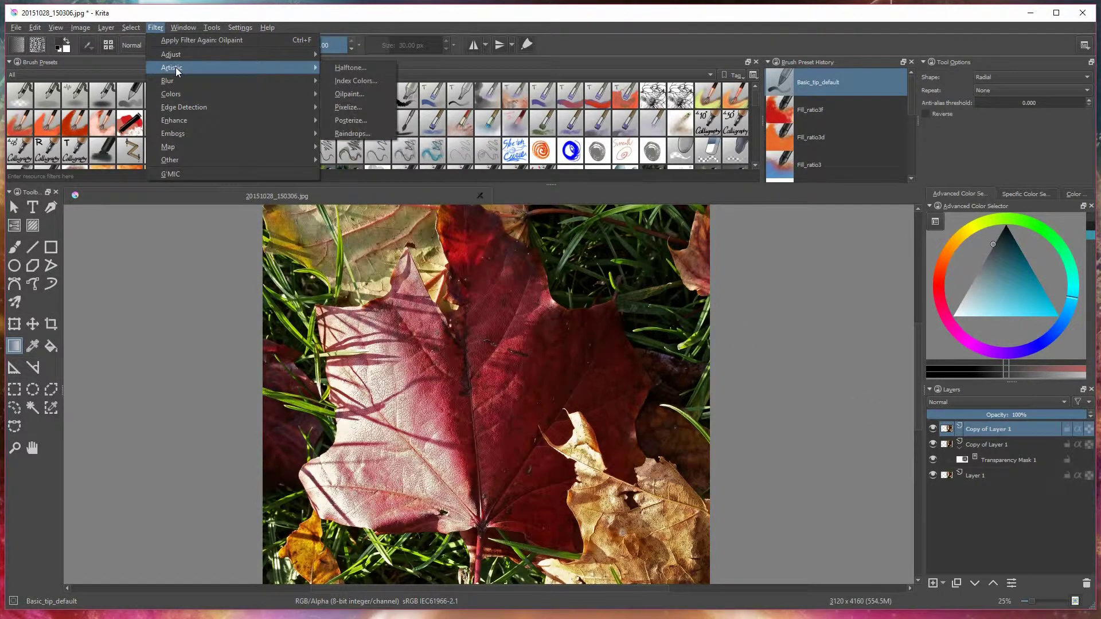
click(360, 133)
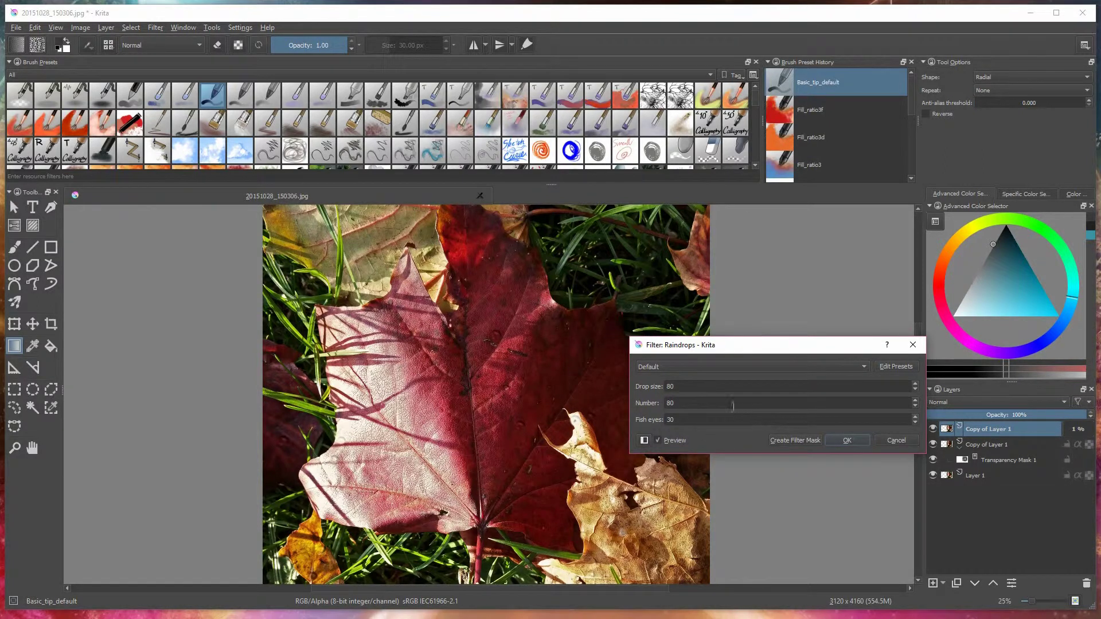
click(915, 384)
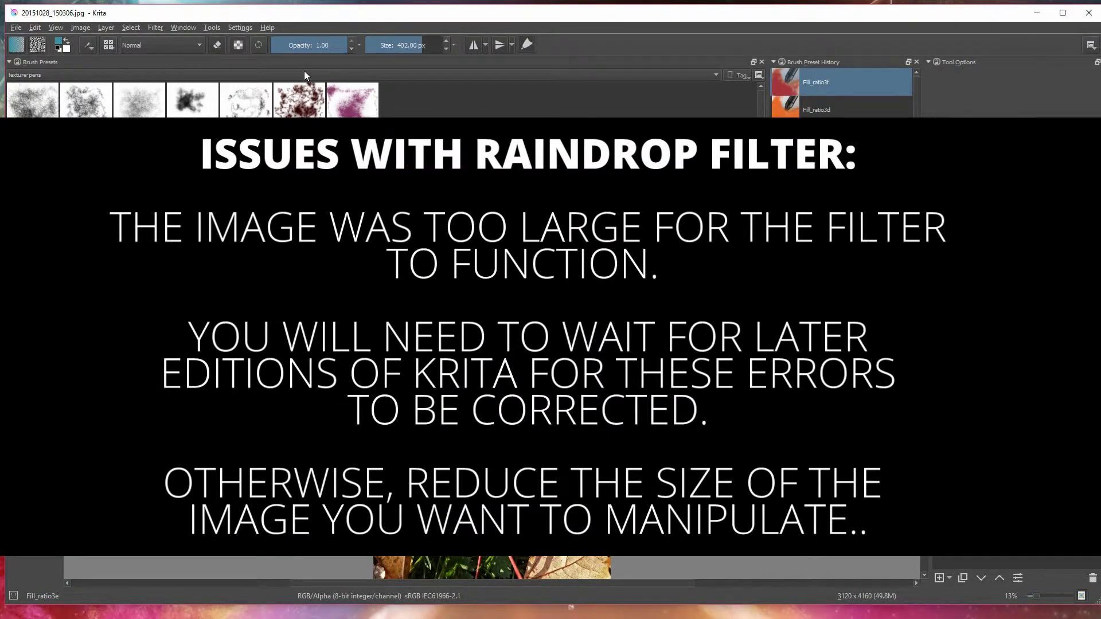
Switch the brush presets from the texture-pens tag to All.
click(304, 74)
click(65, 16)
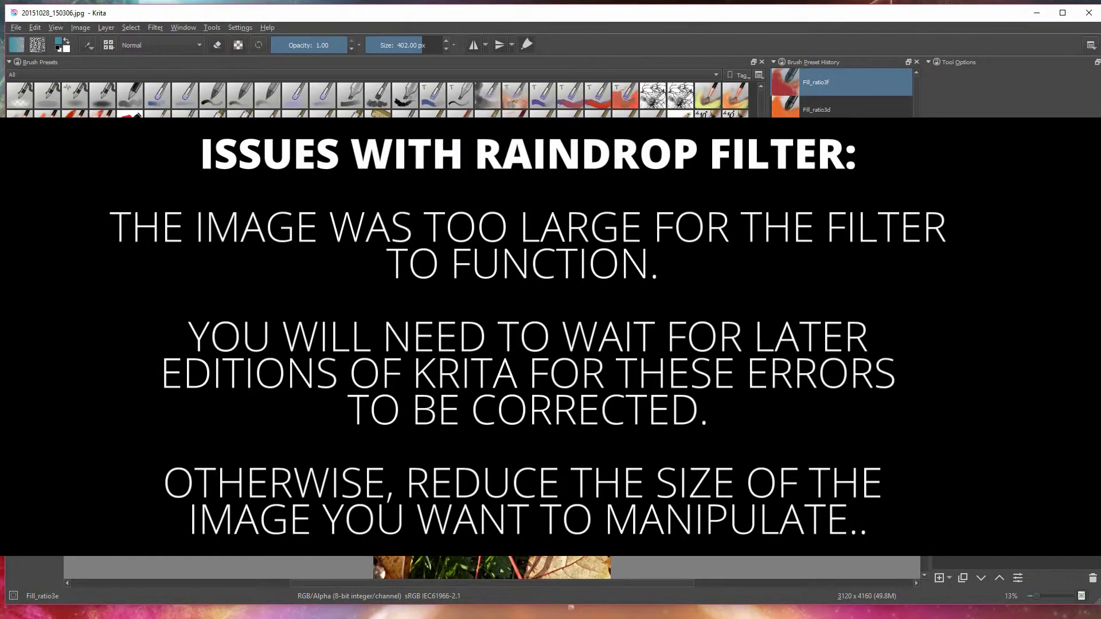
scroll(491, 344, up, 3)
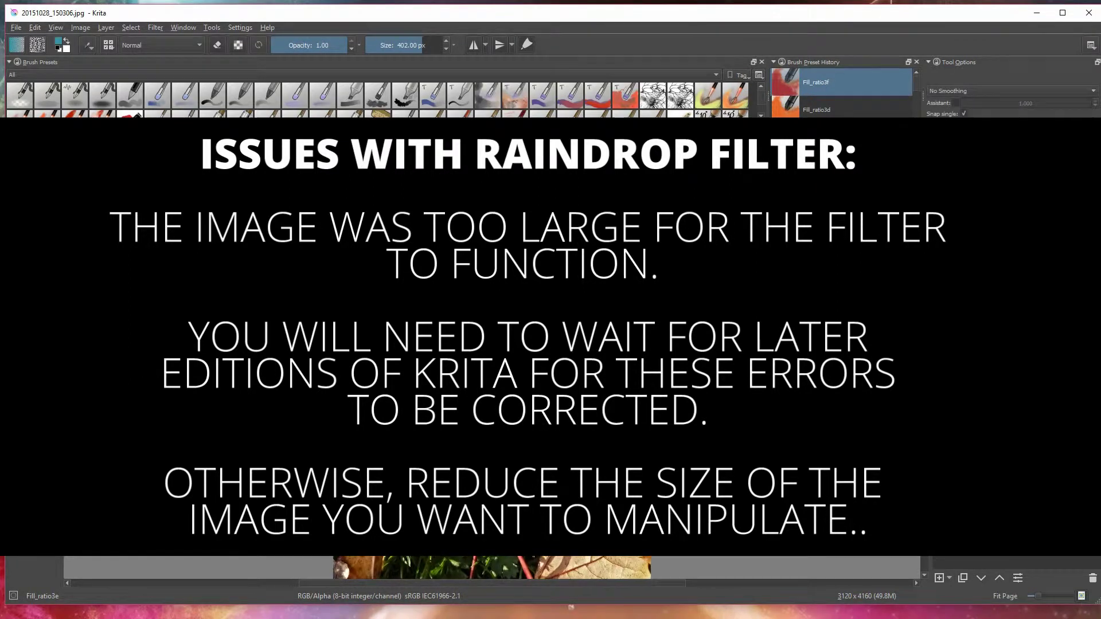
scroll(491, 344, down, 2)
scroll(464, 344, up, 3)
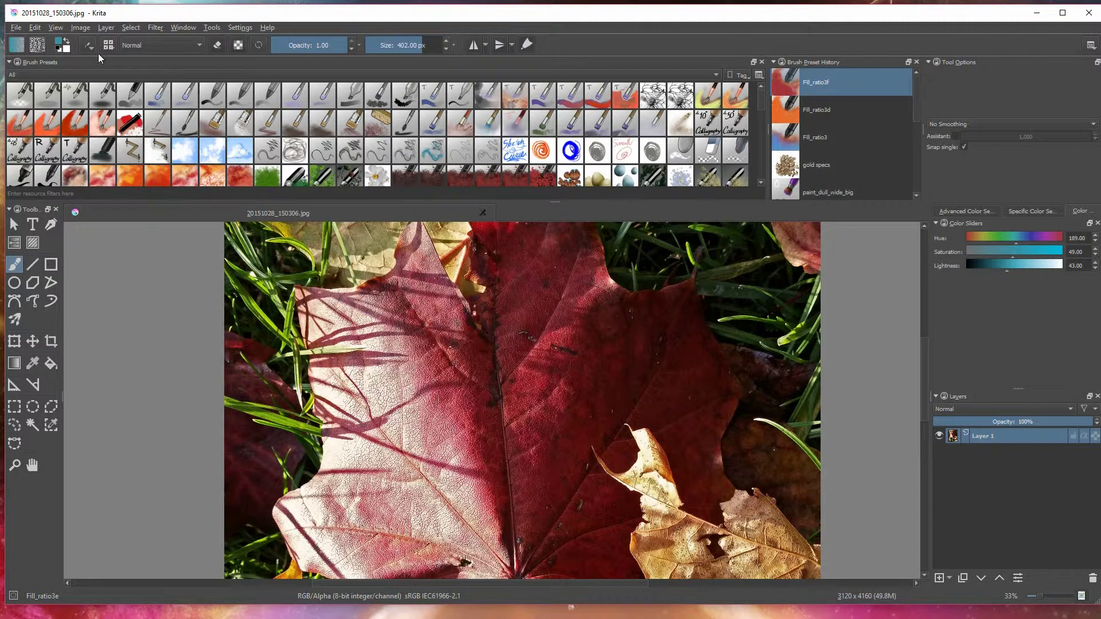
Open the Oilpaint filter for Layer 1.
click(155, 28)
mouse_move(196, 67)
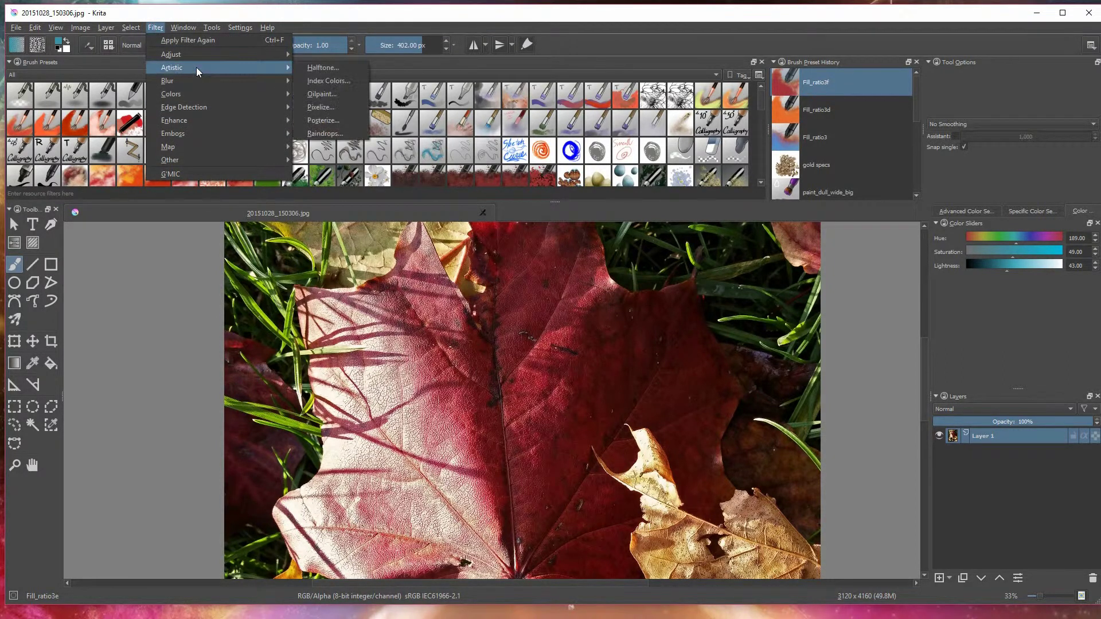
click(328, 95)
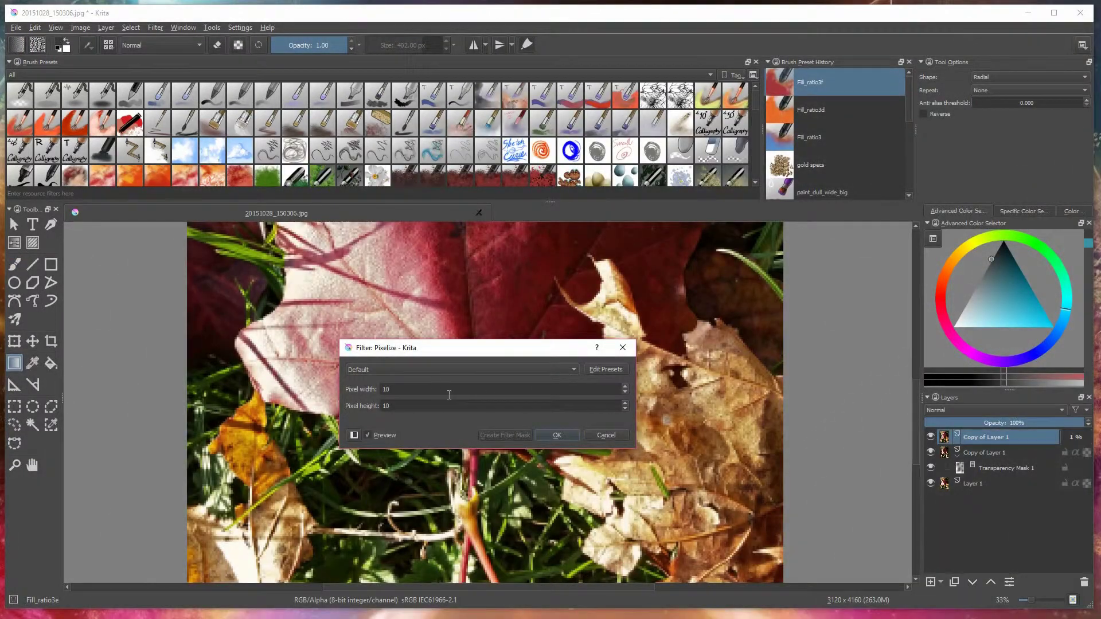
Apply the Pixelize filter with much larger pixels to the topmost copy of Layer 1 and add a transparency mask to it.
click(420, 390)
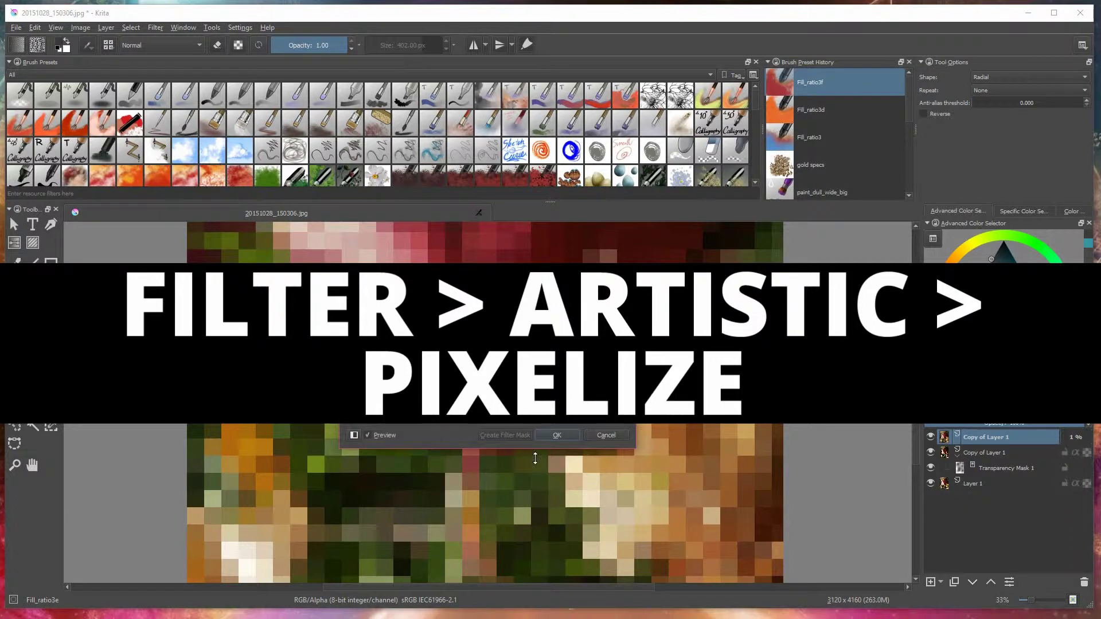
click(553, 437)
click(941, 584)
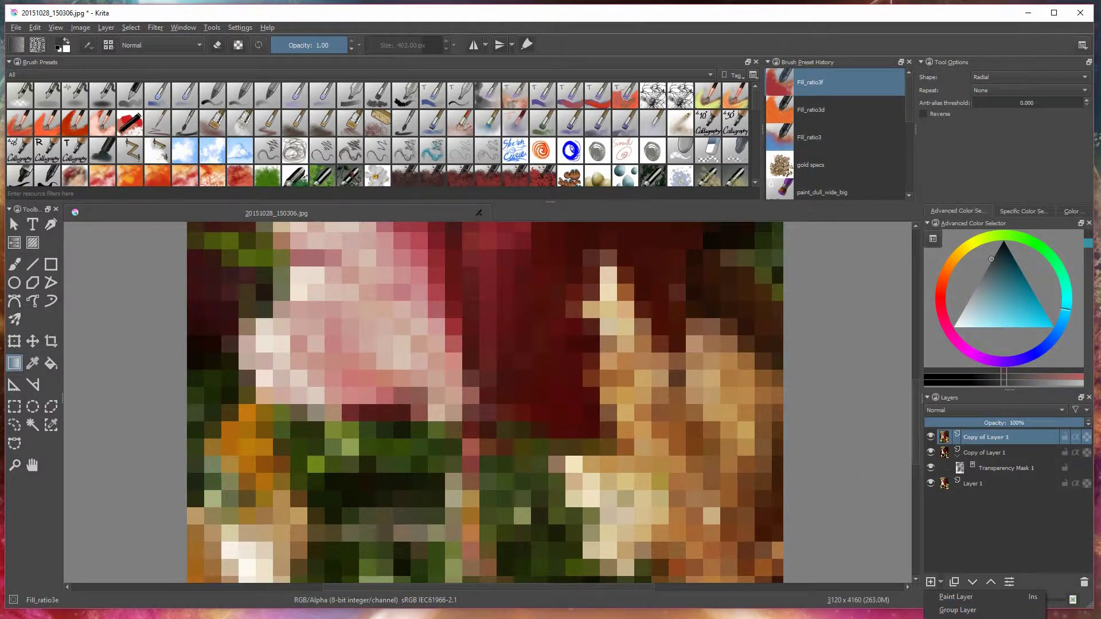
click(963, 618)
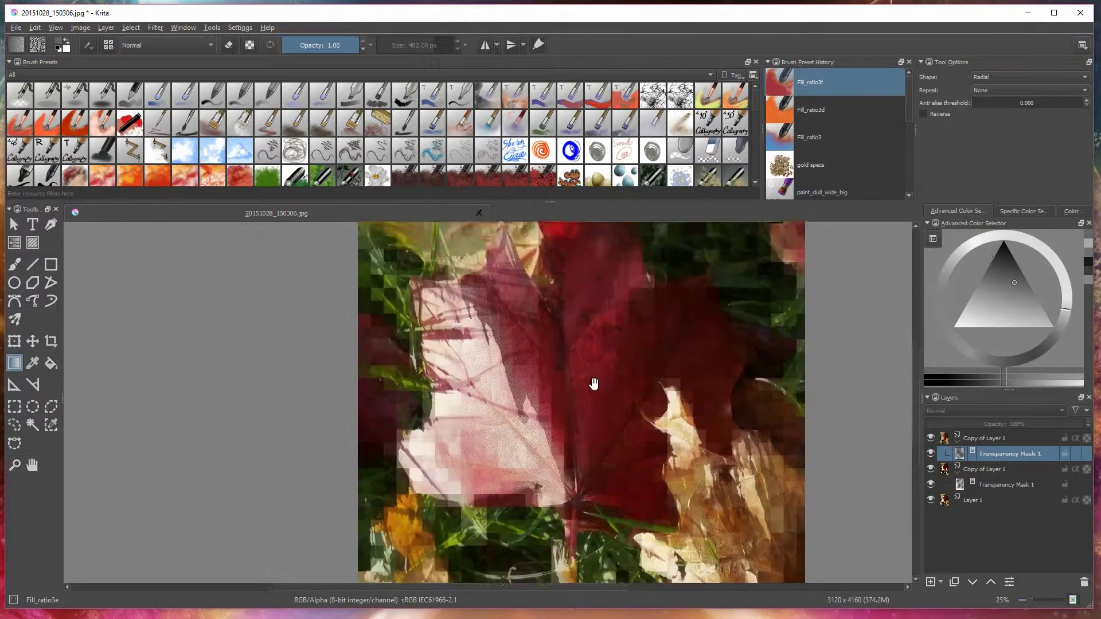
Pick a lighter grey for the gradients on the pixelized copy's transparency mask.
drag(592, 386, 600, 355)
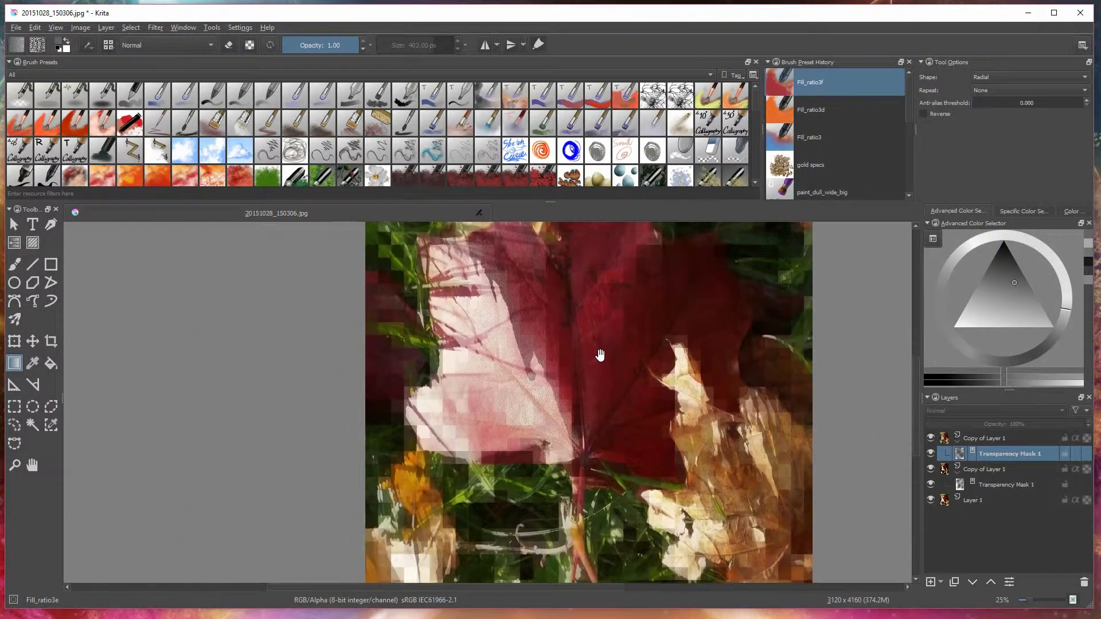
drag(668, 224, 634, 366)
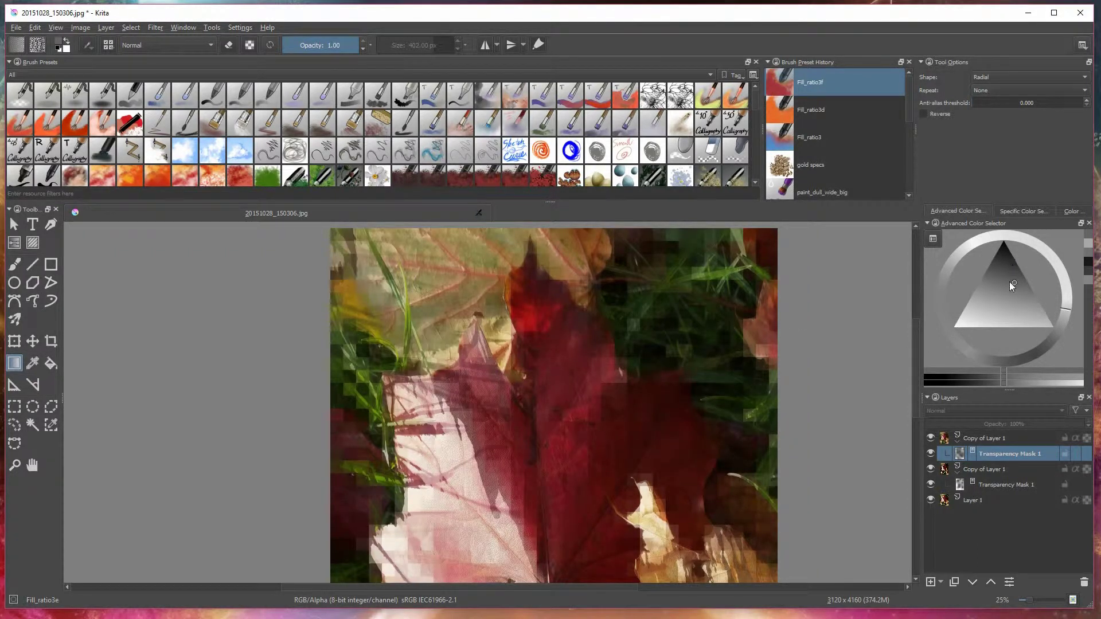
click(1007, 317)
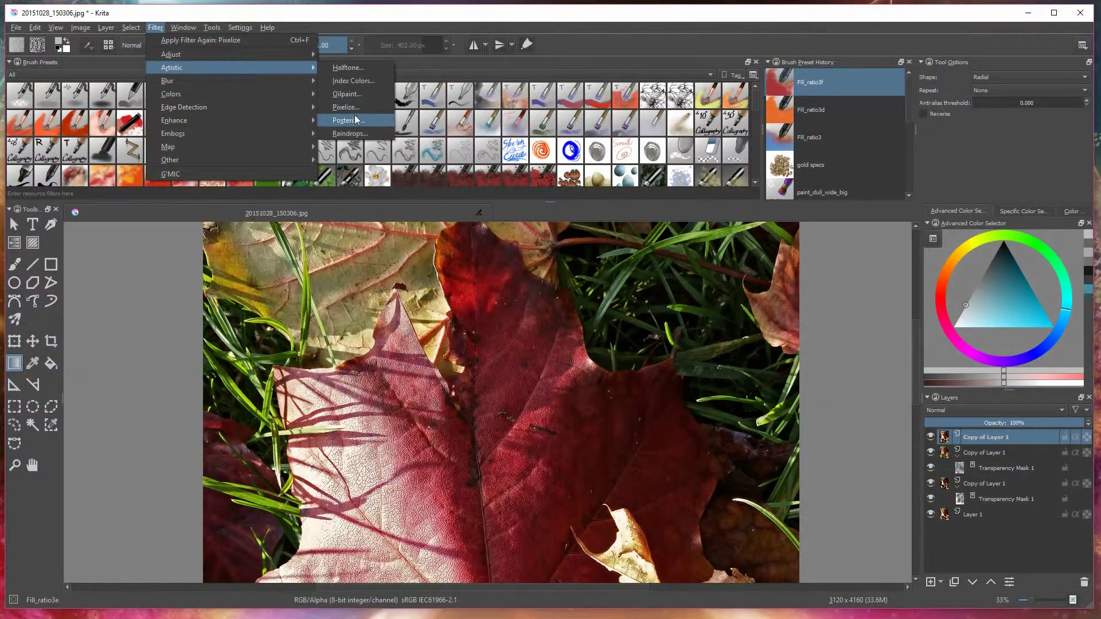
Apply the Posterize filter with 8 steps to the topmost copy of Layer 1 and add a transparency mask to it.
click(347, 121)
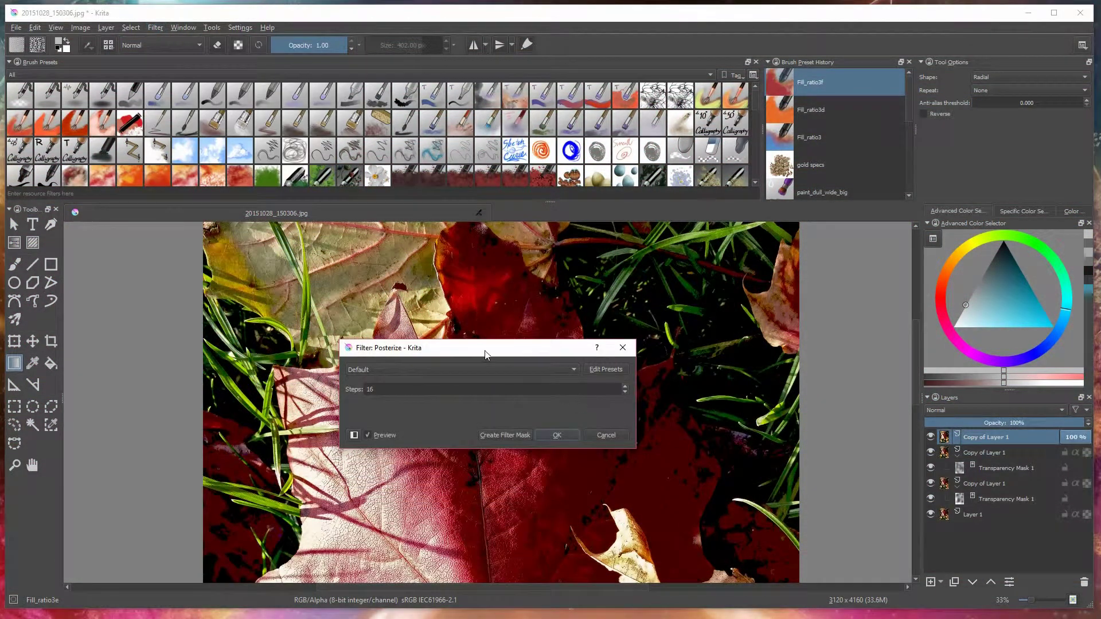
drag(485, 354, 672, 334)
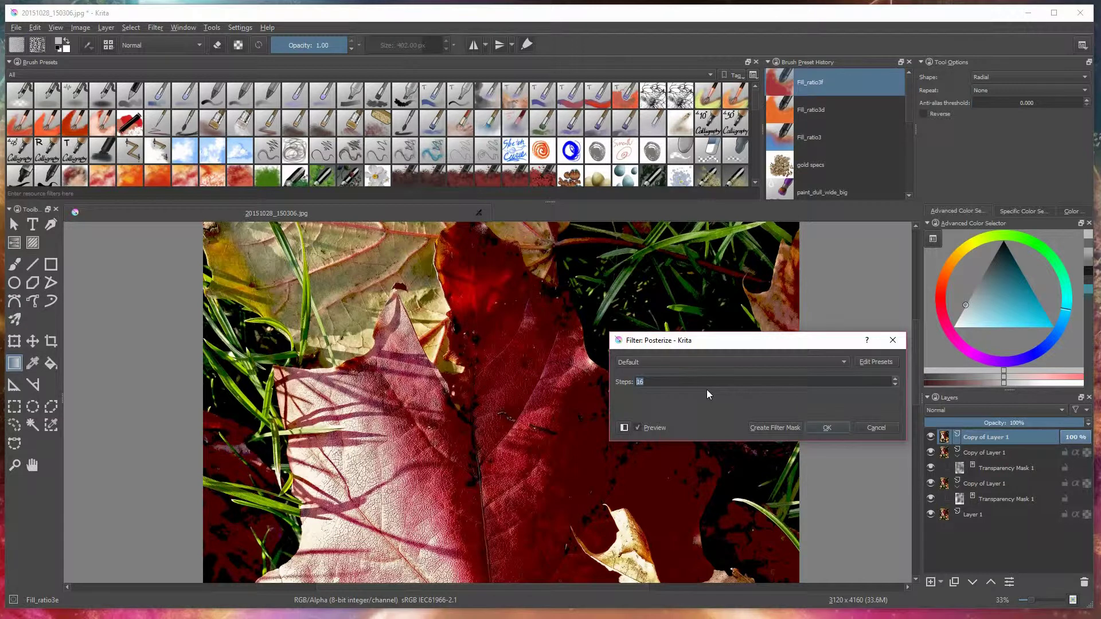
text(8)
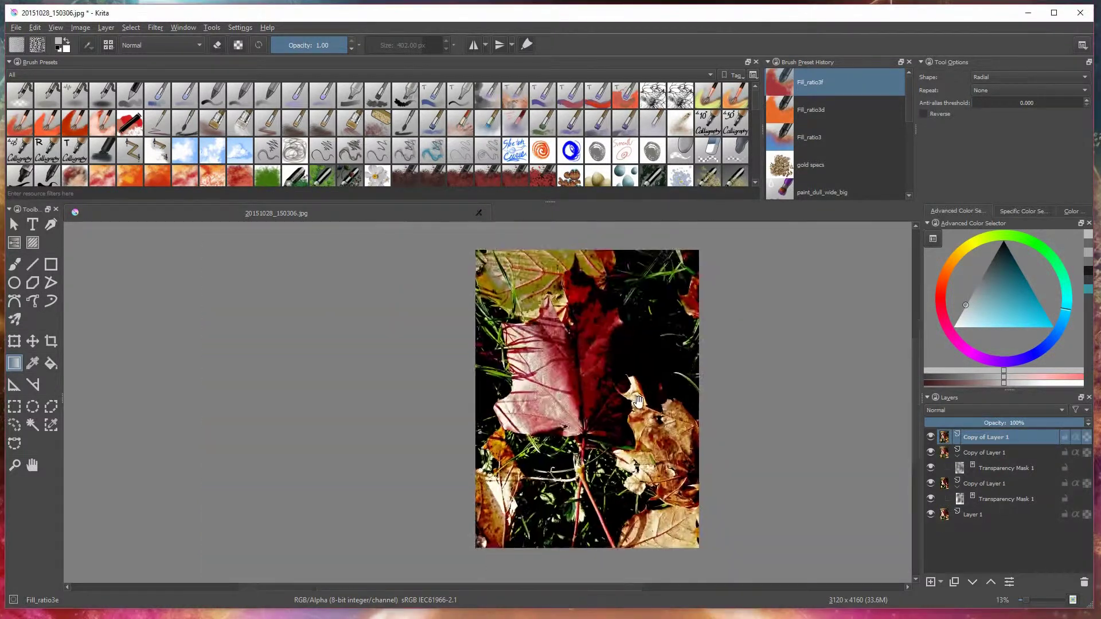
scroll(638, 401, up, 4)
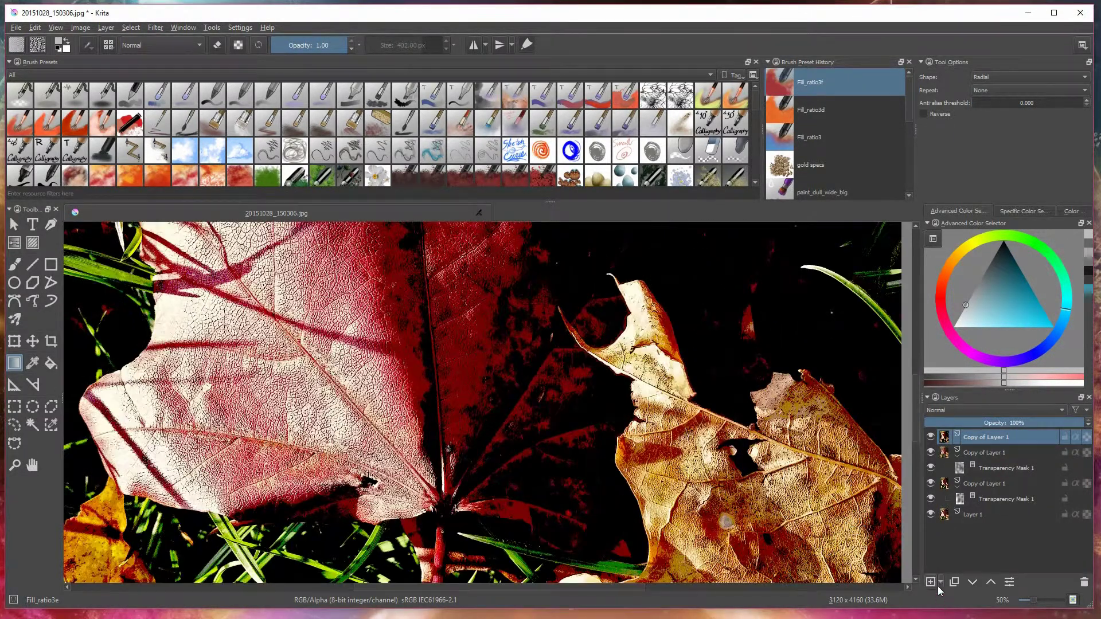
click(940, 583)
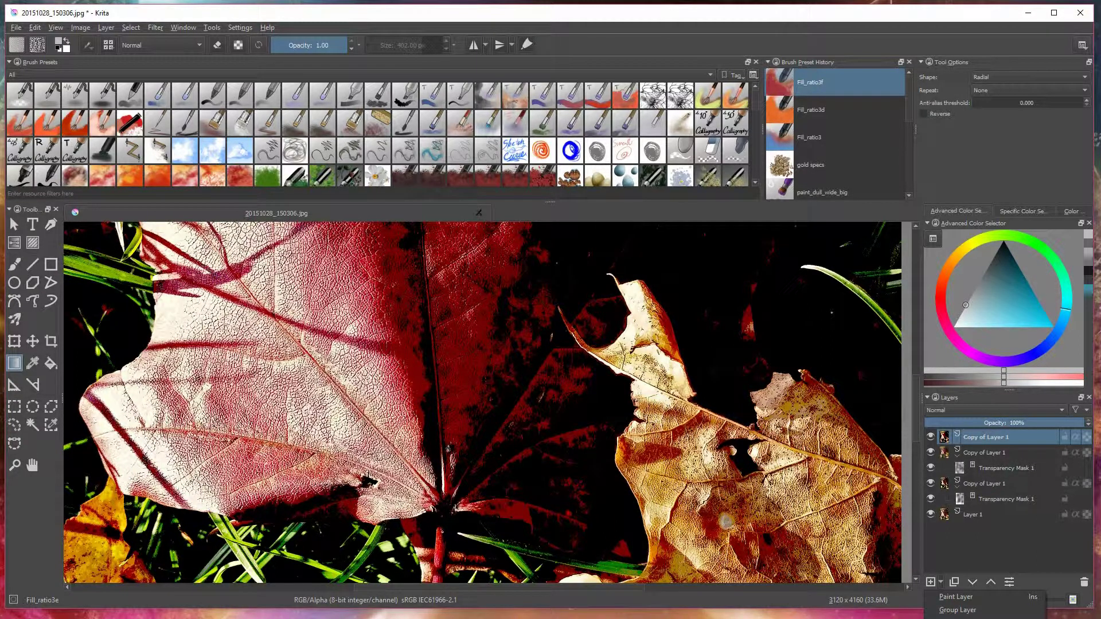
click(958, 616)
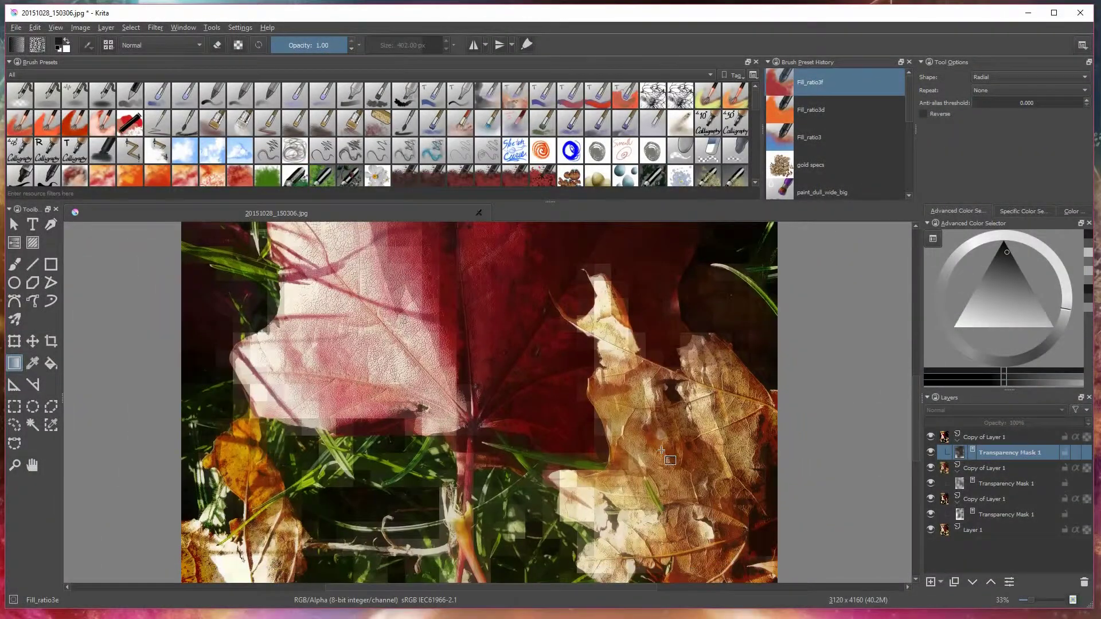
Examine how the posterized, pixelized and oil-painted areas blend across the leaf photo, both close up and as a whole.
scroll(719, 401, down, 3)
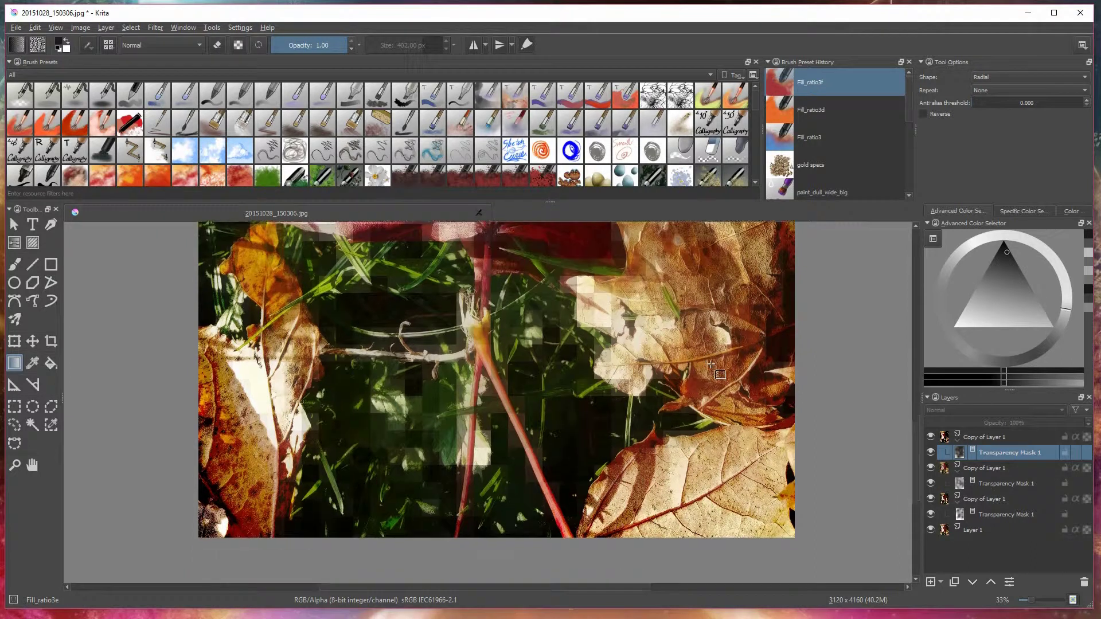
drag(706, 356, 767, 502)
drag(666, 314, 594, 478)
drag(654, 335, 670, 503)
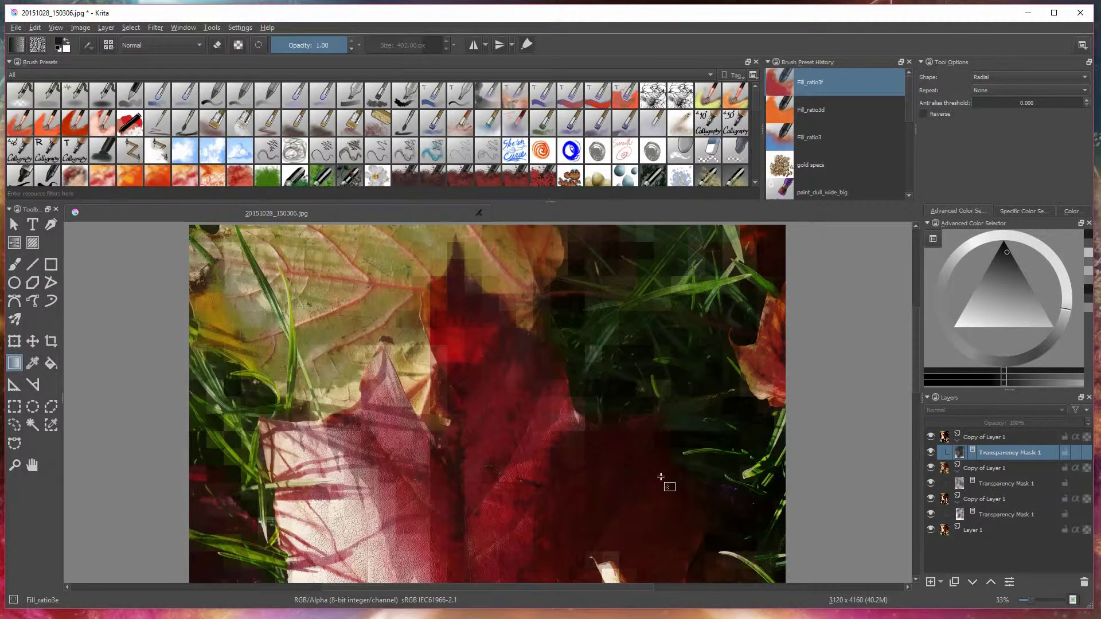
scroll(660, 476, down, 1)
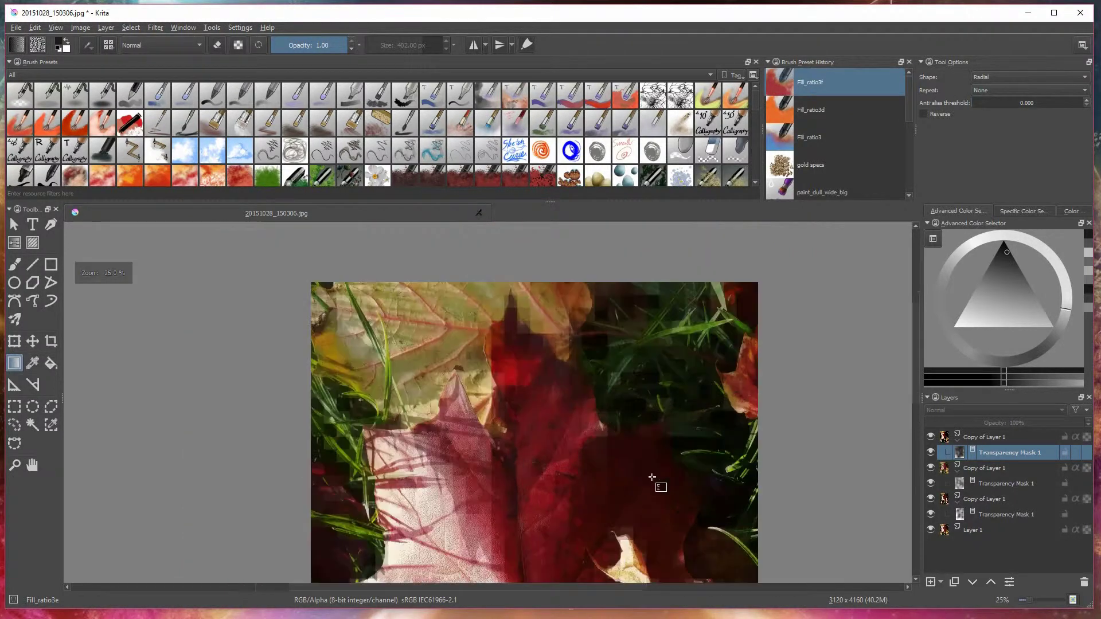
scroll(632, 494, down, 5)
scroll(646, 383, up, 1)
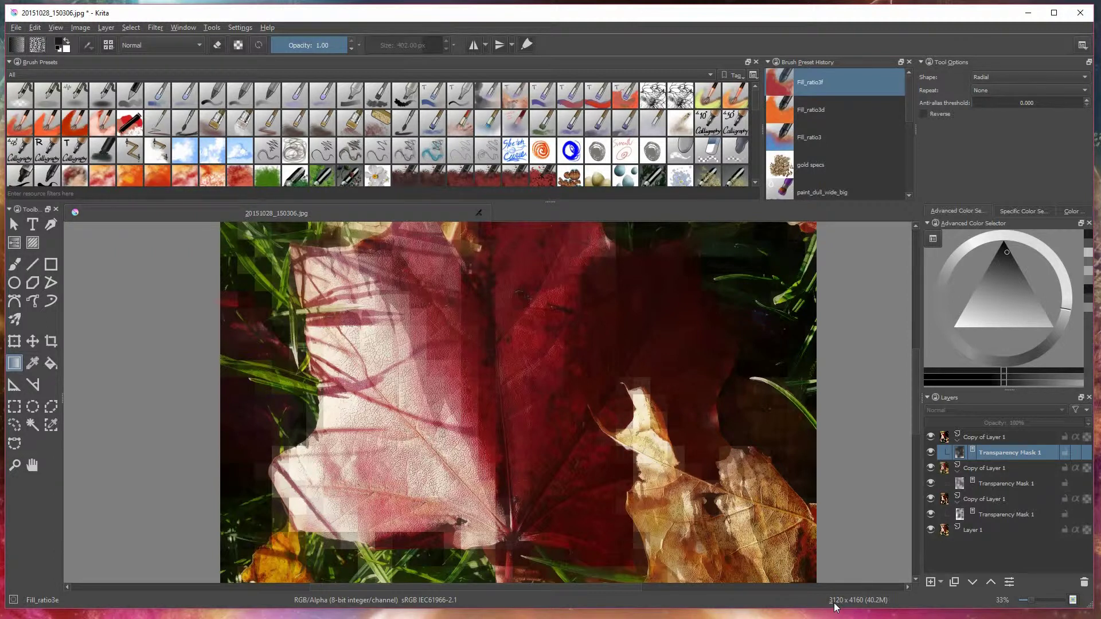
scroll(588, 343, up, 3)
drag(578, 325, 700, 580)
drag(567, 230, 750, 437)
drag(694, 370, 736, 532)
drag(644, 479, 811, 373)
drag(539, 457, 622, 404)
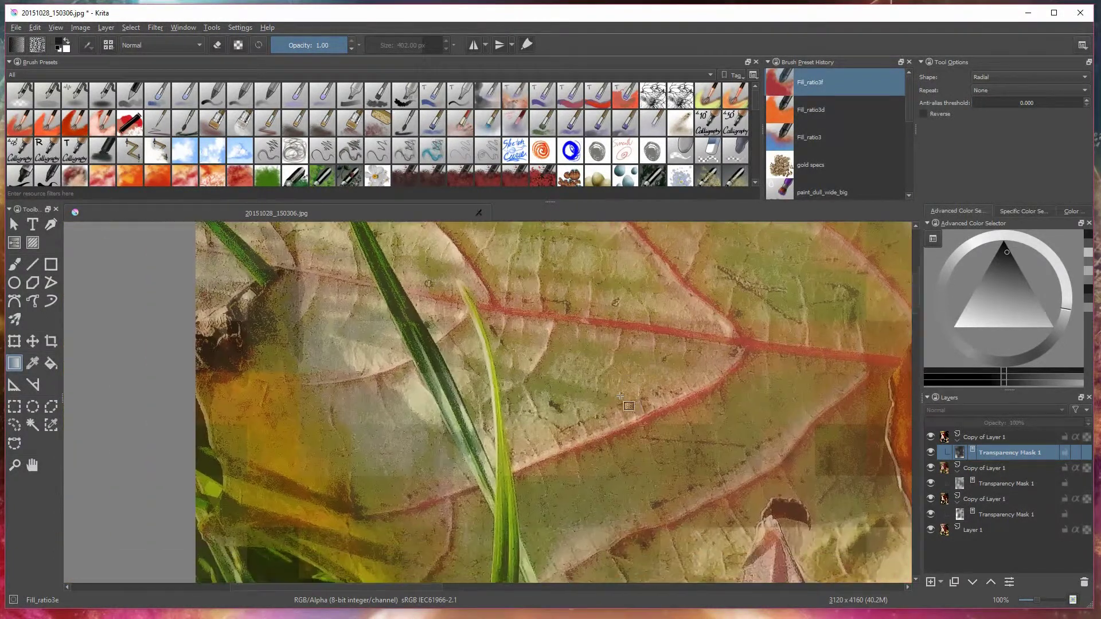
key(2)
key(1)
drag(599, 477, 779, 424)
scroll(630, 338, down, 4)
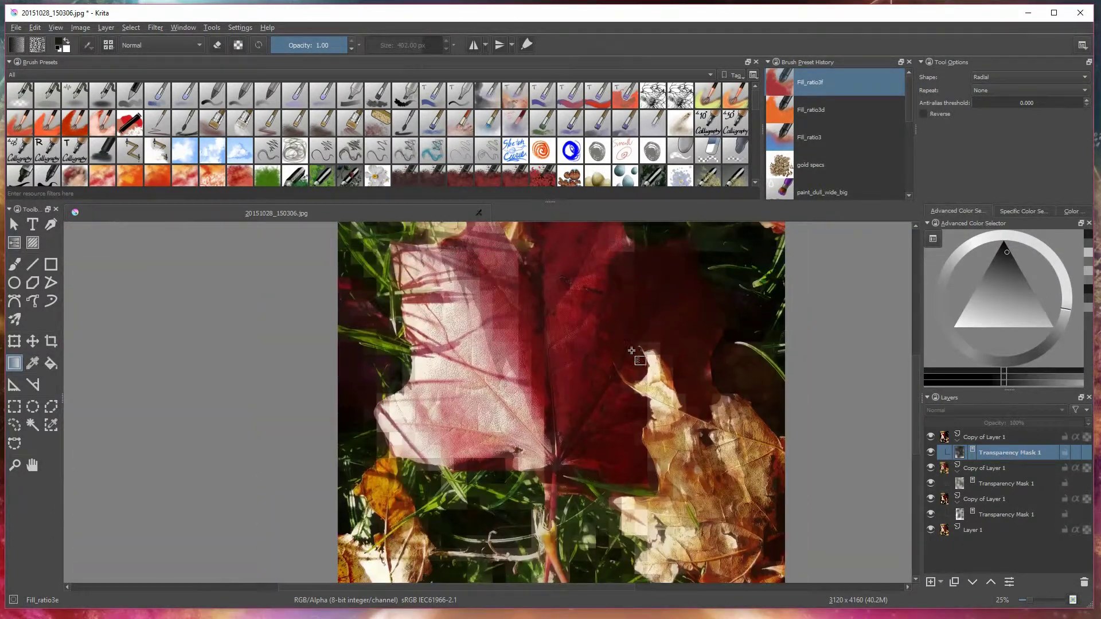
drag(631, 350, 628, 425)
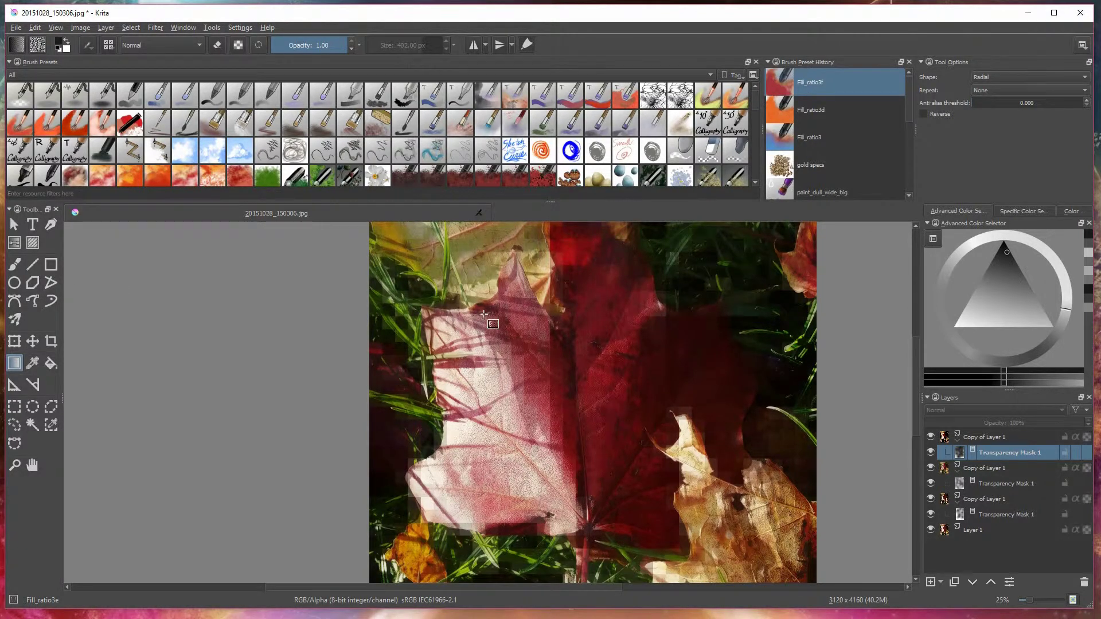
click(158, 29)
click(175, 177)
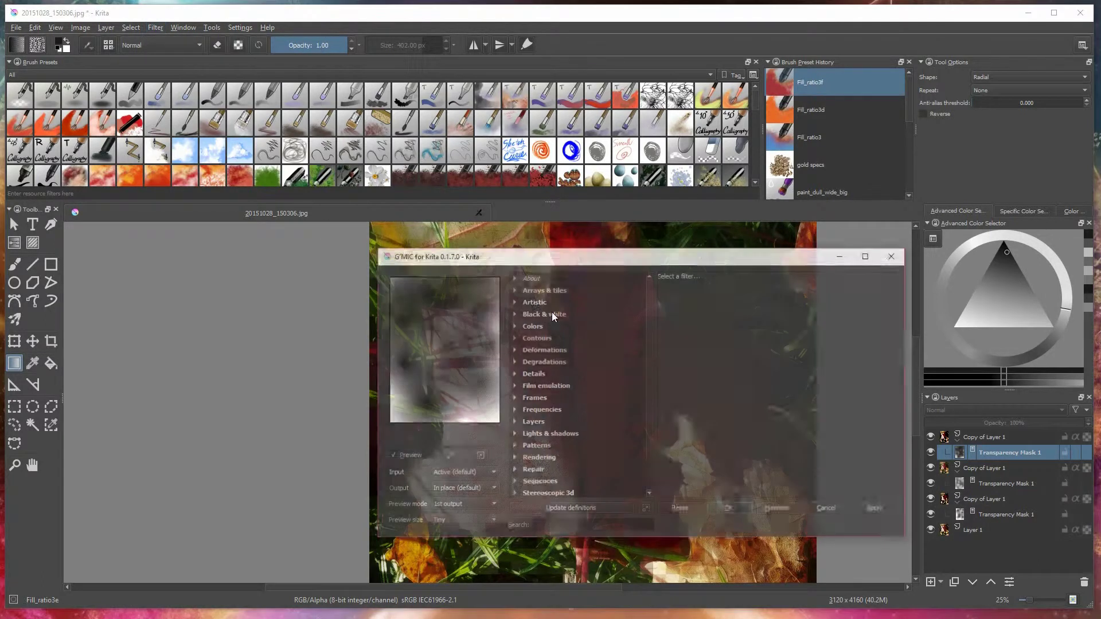
drag(612, 262, 147, 162)
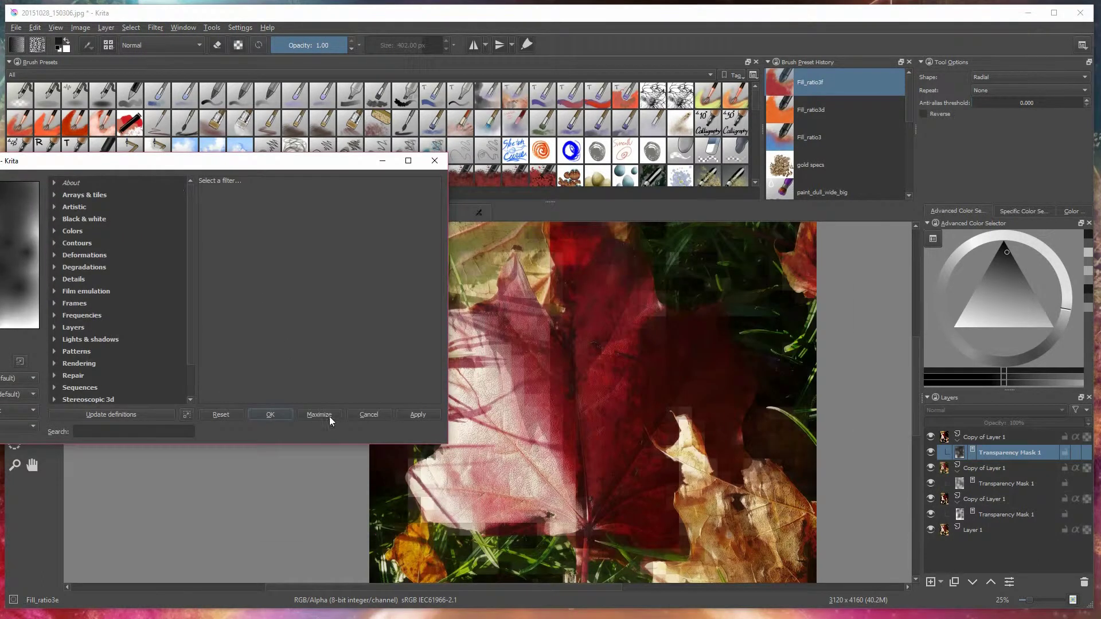
click(363, 410)
Duplicate the original Layer 1 and move the copy to the top of the layer stack.
click(988, 532)
click(953, 582)
drag(969, 530, 973, 438)
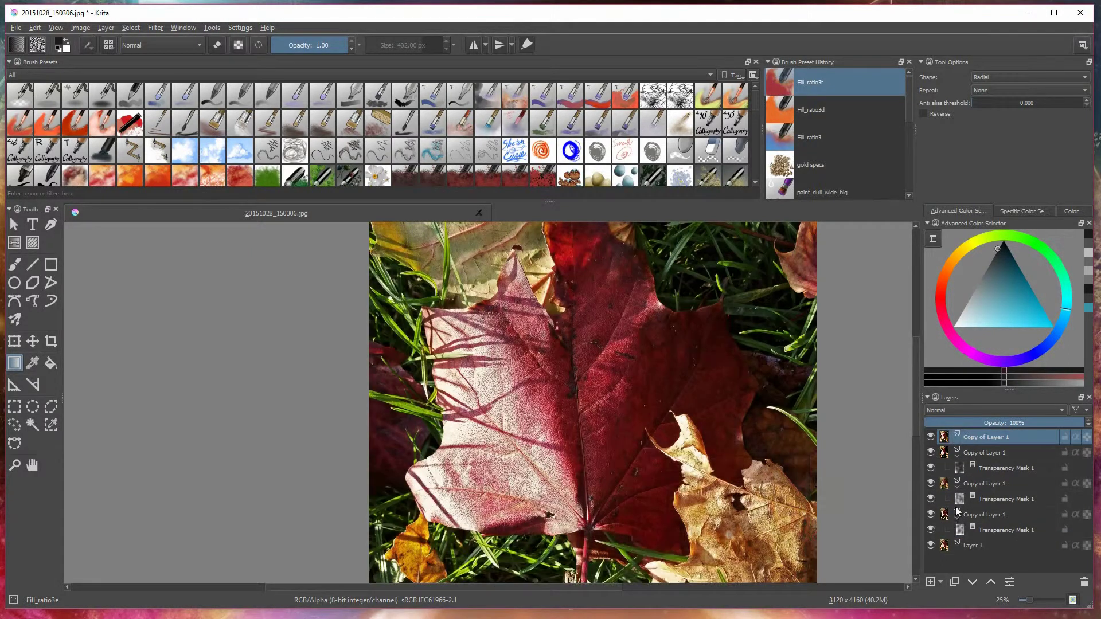
Open G'MIC for the new topmost copy and preview the Colored pencils filter from the Artistic category.
scroll(634, 394, up, 1)
scroll(633, 393, down, 1)
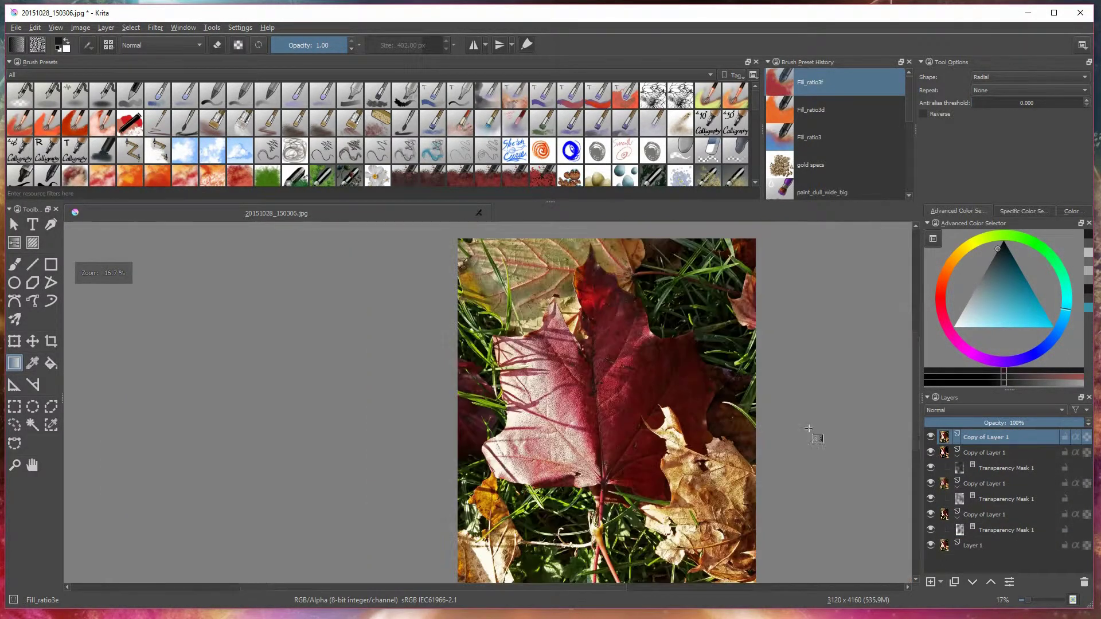
scroll(757, 423, up, 1)
drag(568, 360, 613, 426)
click(98, 28)
mouse_move(128, 27)
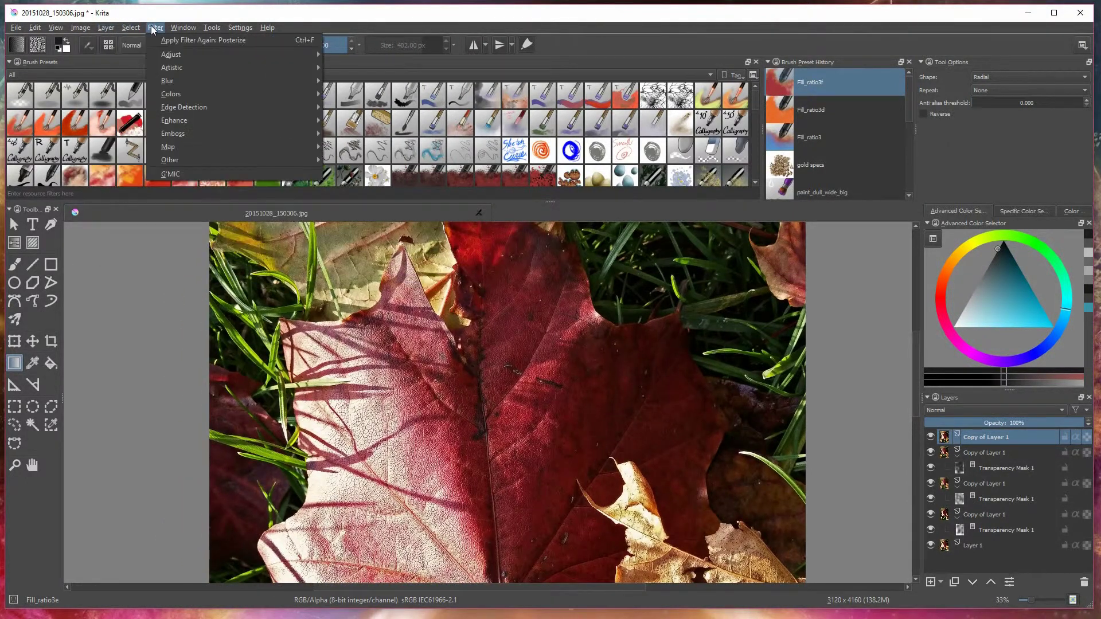
click(161, 173)
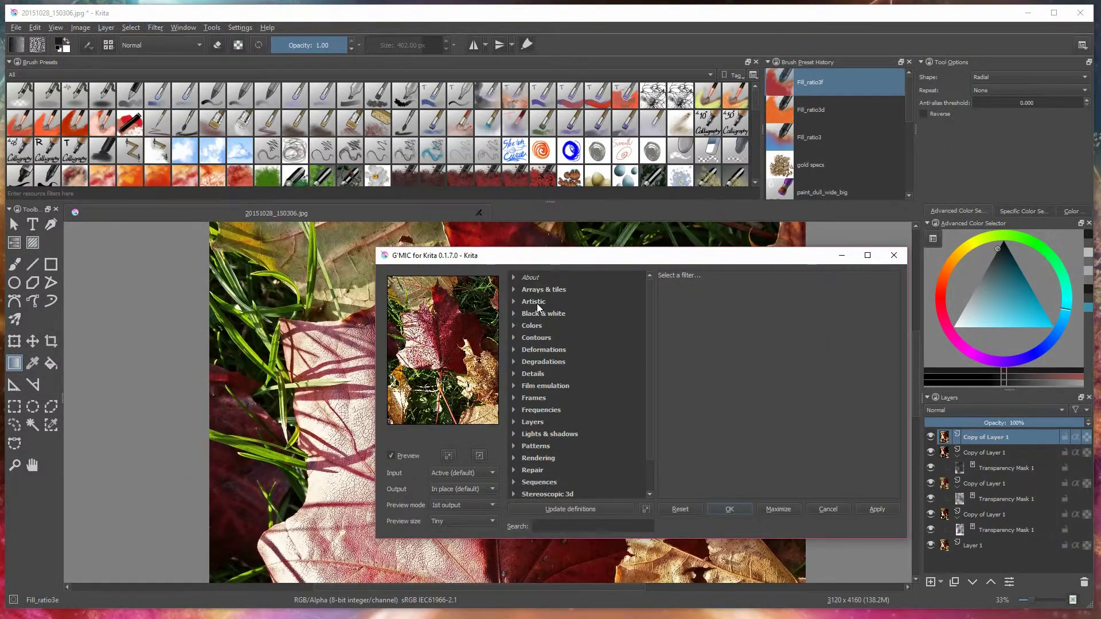
click(529, 304)
click(514, 303)
click(573, 410)
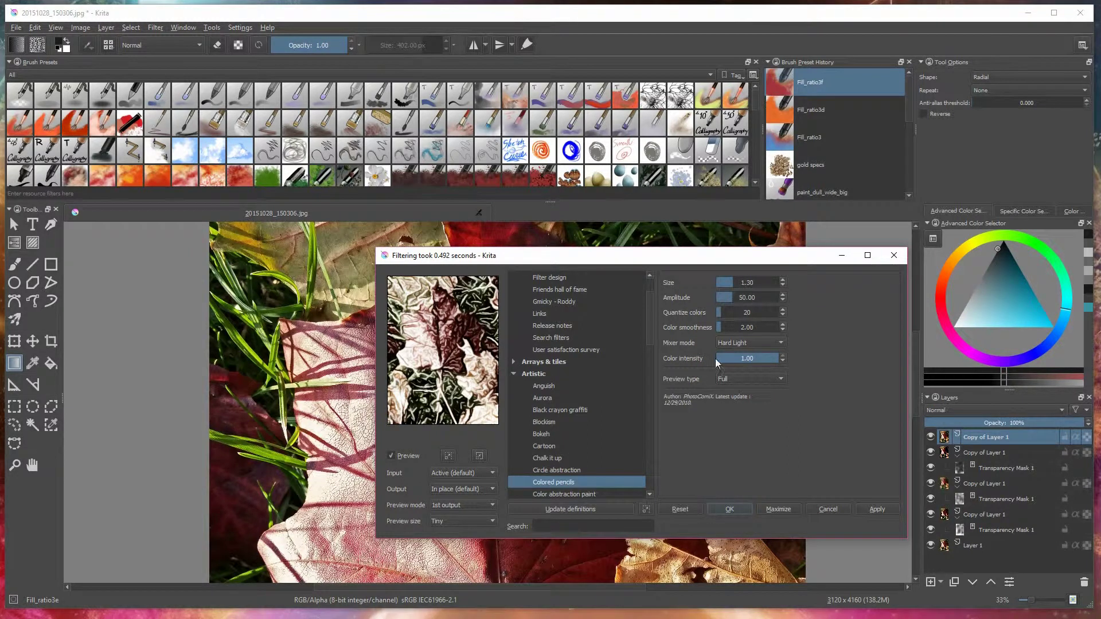
Preview the Circle abstraction, Chalk it up, Cartoon, Bokeh and Blockism filters on the leaf photo.
click(562, 471)
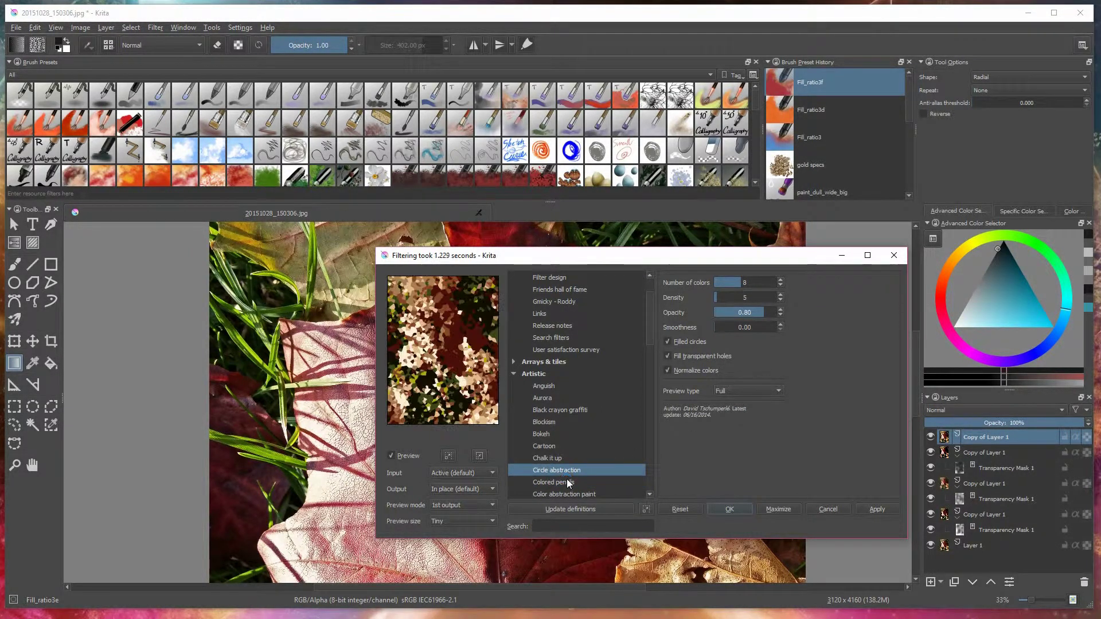
click(555, 459)
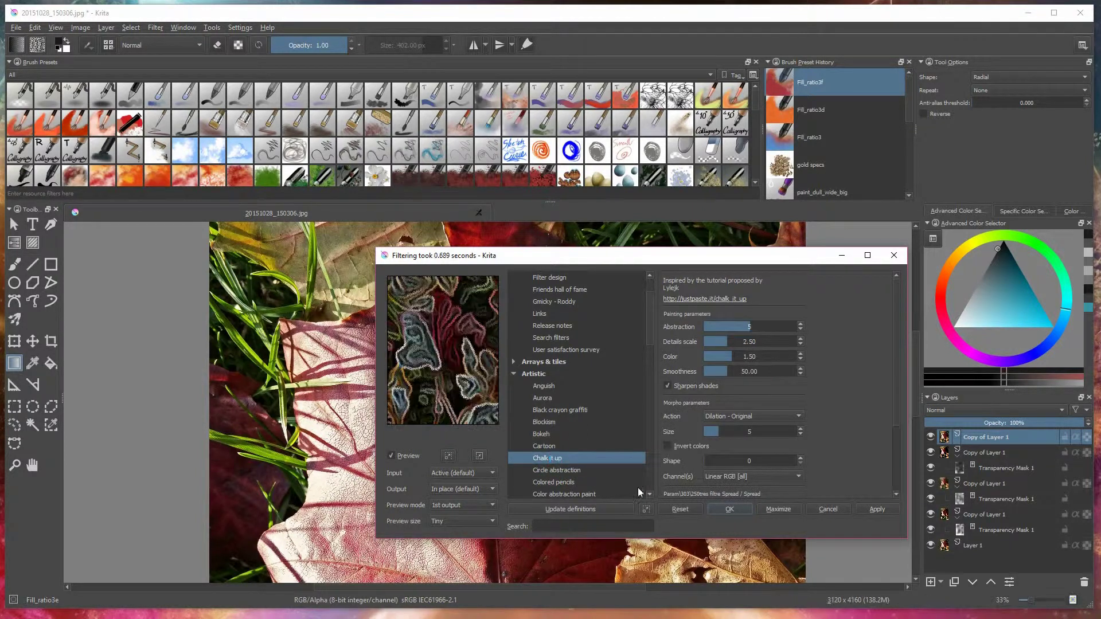
click(544, 446)
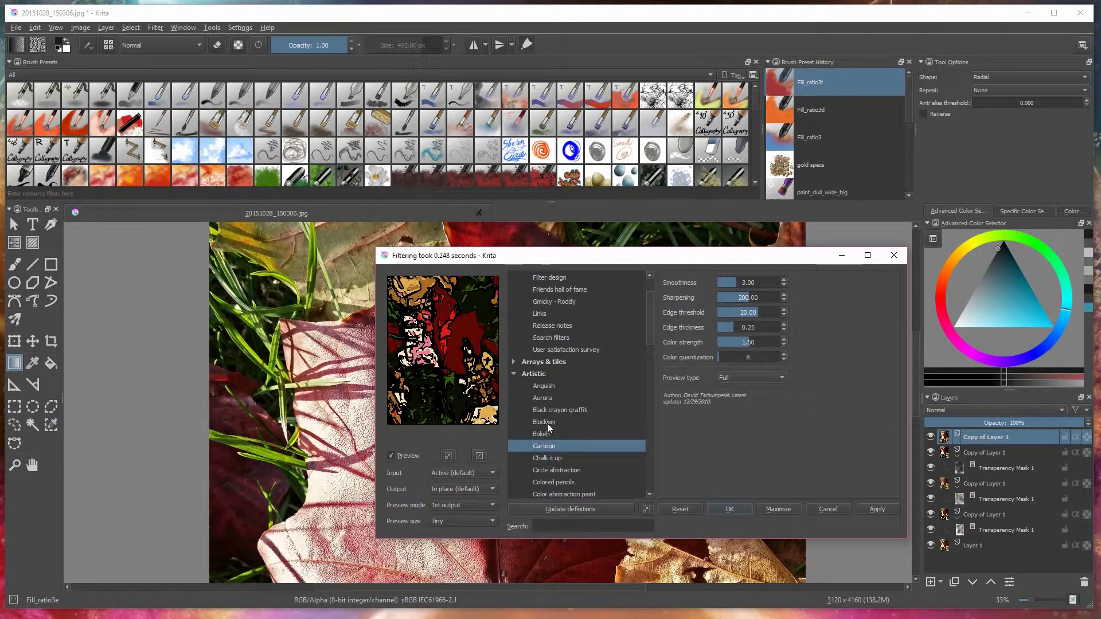
click(548, 434)
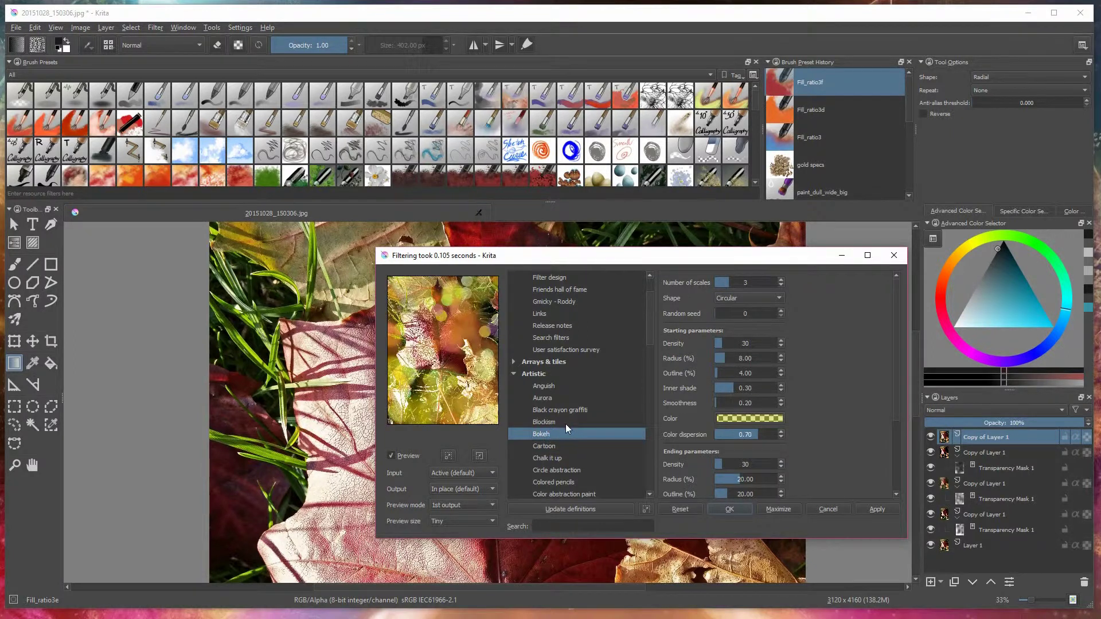
click(555, 423)
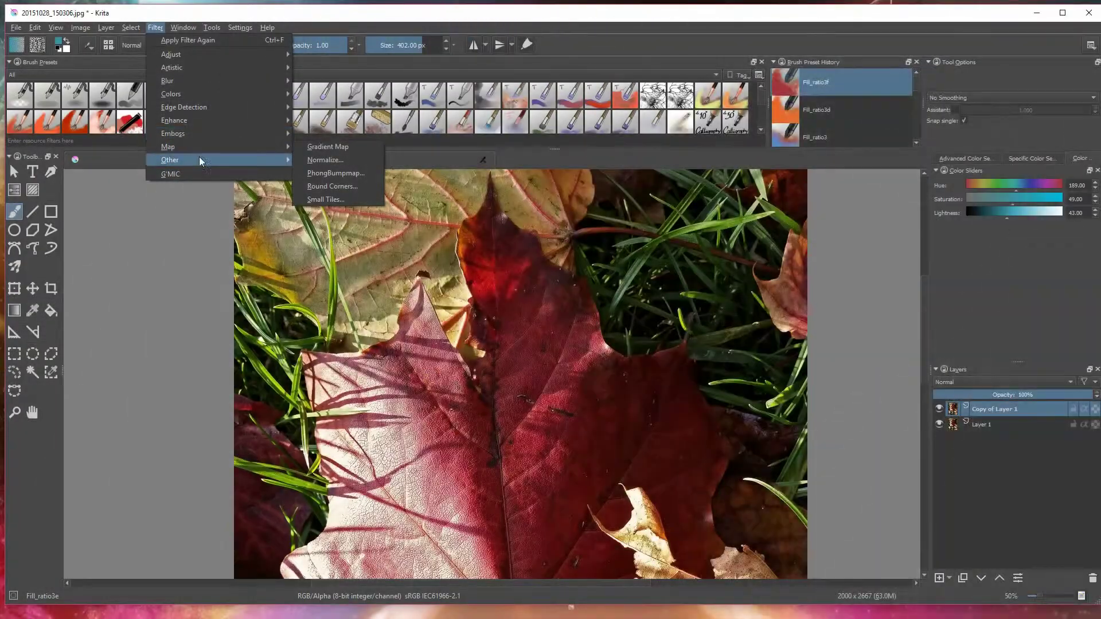
Apply G'MIC's artistic Aurora filter to the copy of Layer 1 with vertical amount 10.37 and horizontal amount 5.66.
key(Escape)
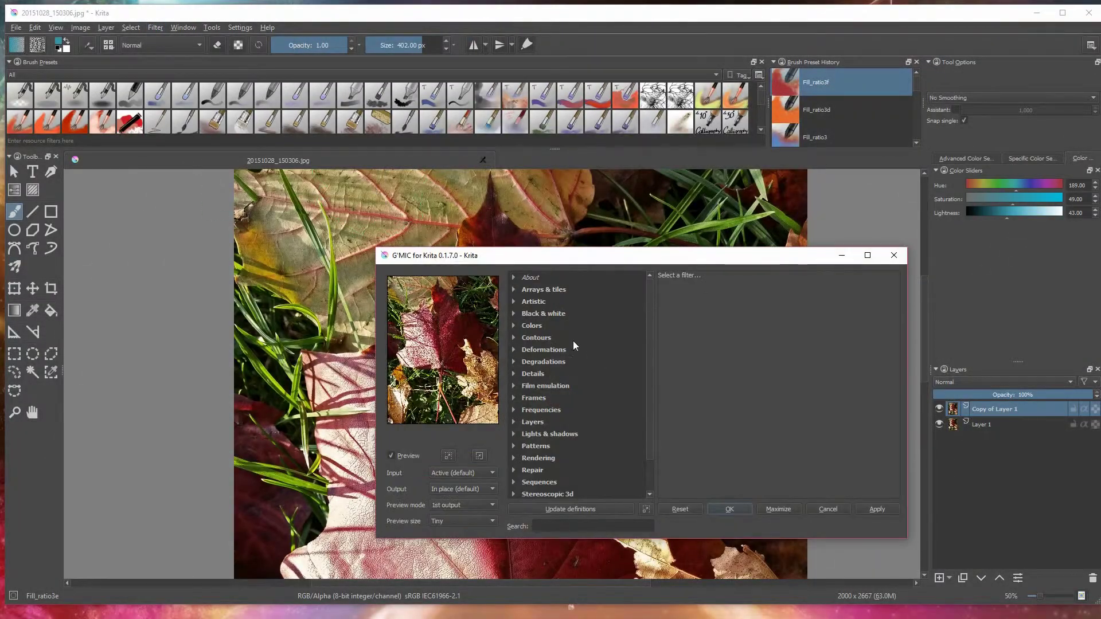
click(513, 302)
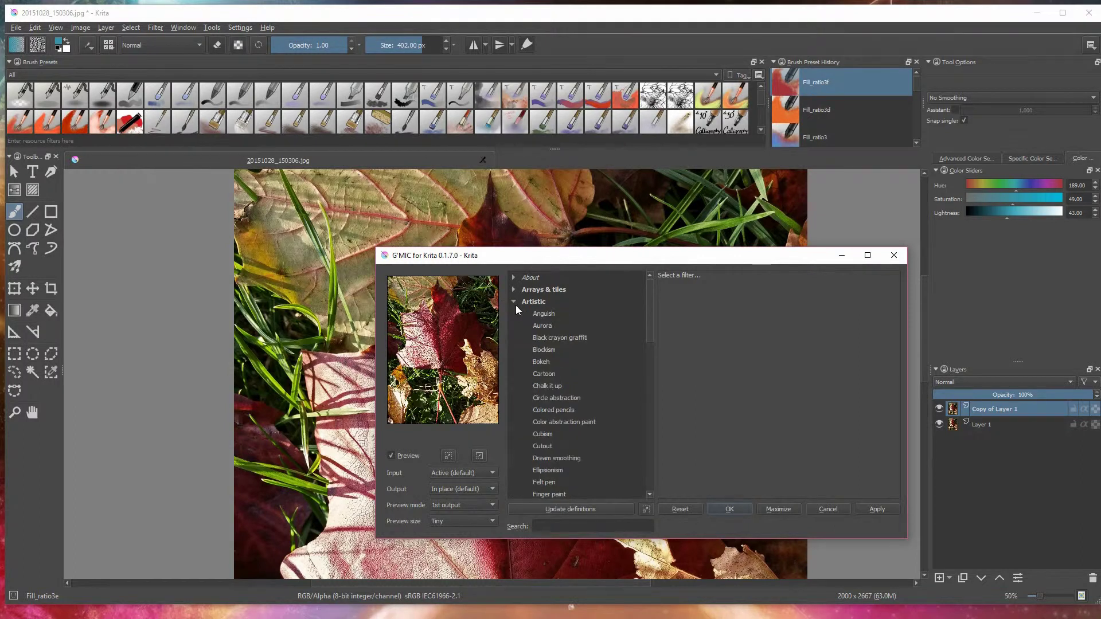
click(544, 326)
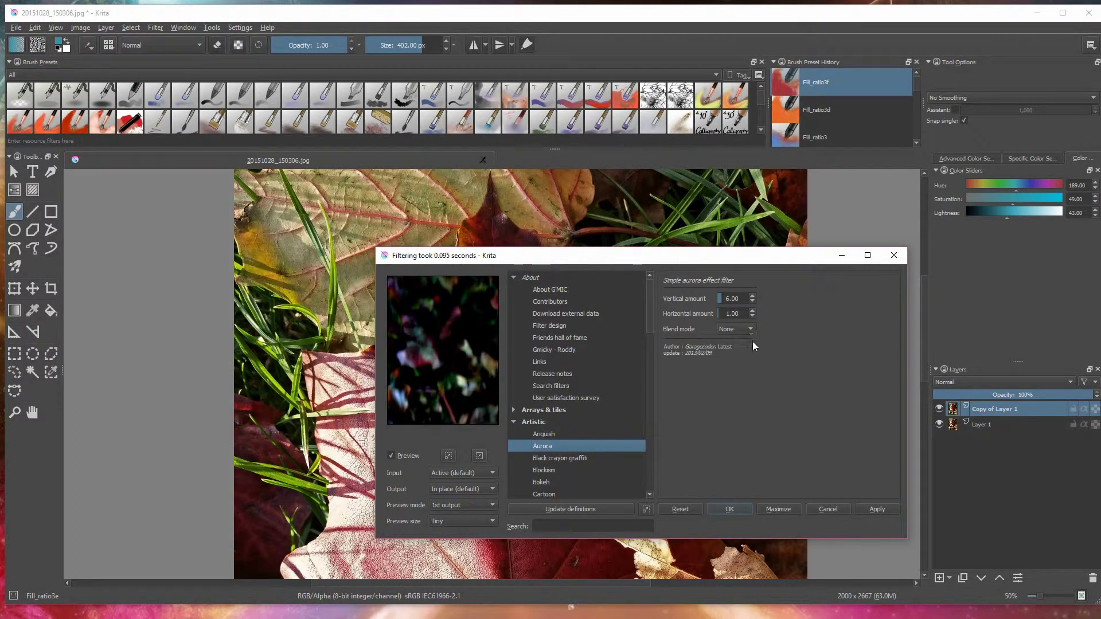
click(723, 298)
click(720, 314)
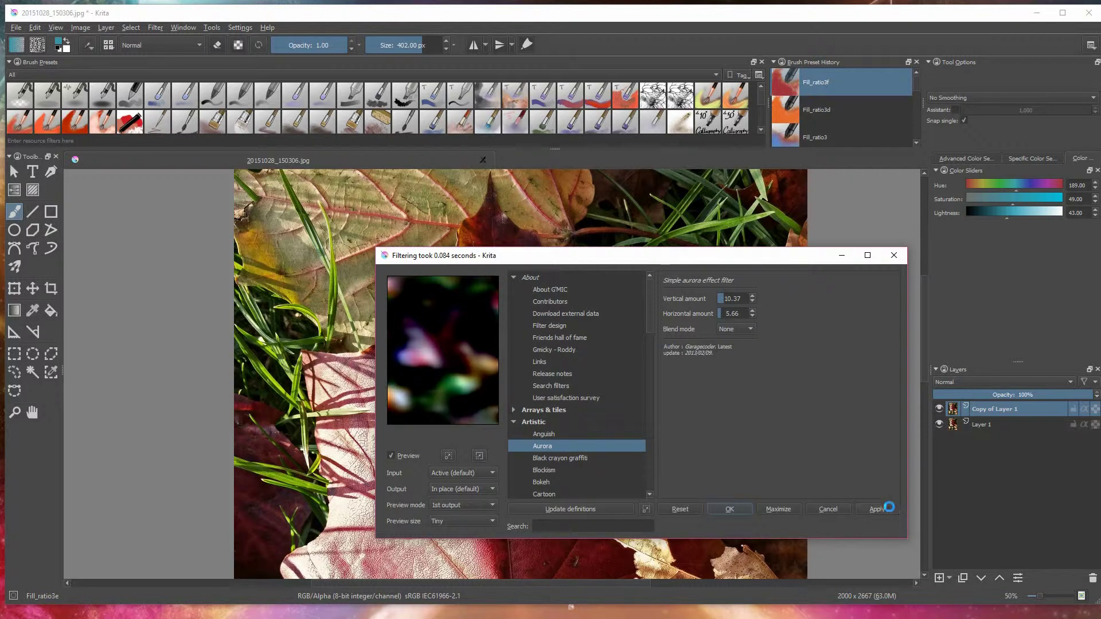
click(729, 509)
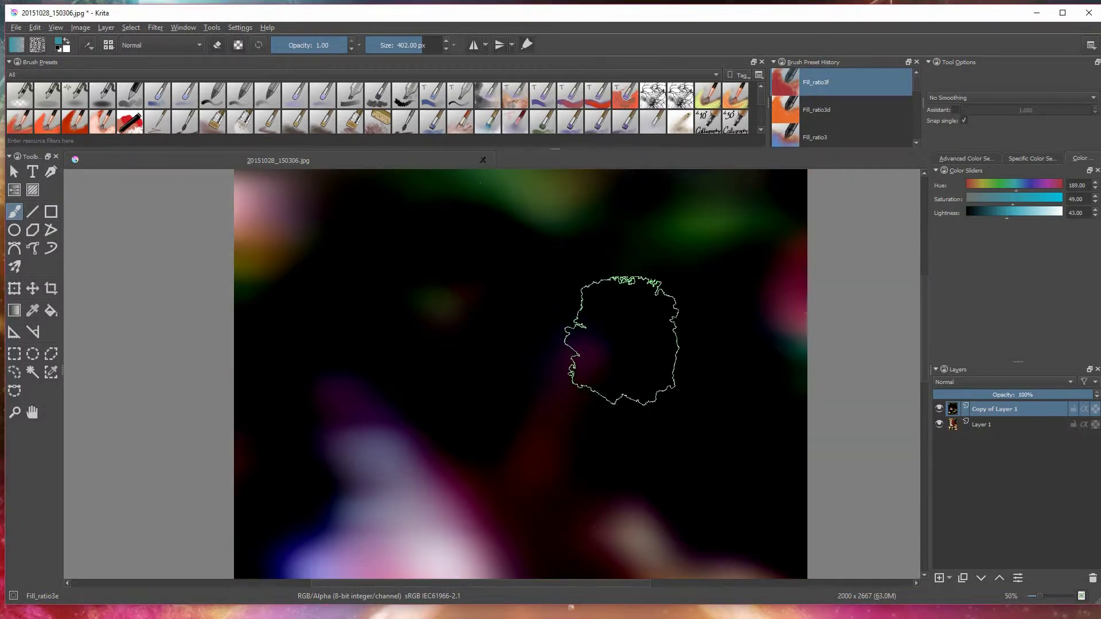
Add a transparency mask to the Aurora-filtered copy and paint near-black radial gradients on it over the central leaf.
scroll(622, 342, down, 1)
click(949, 578)
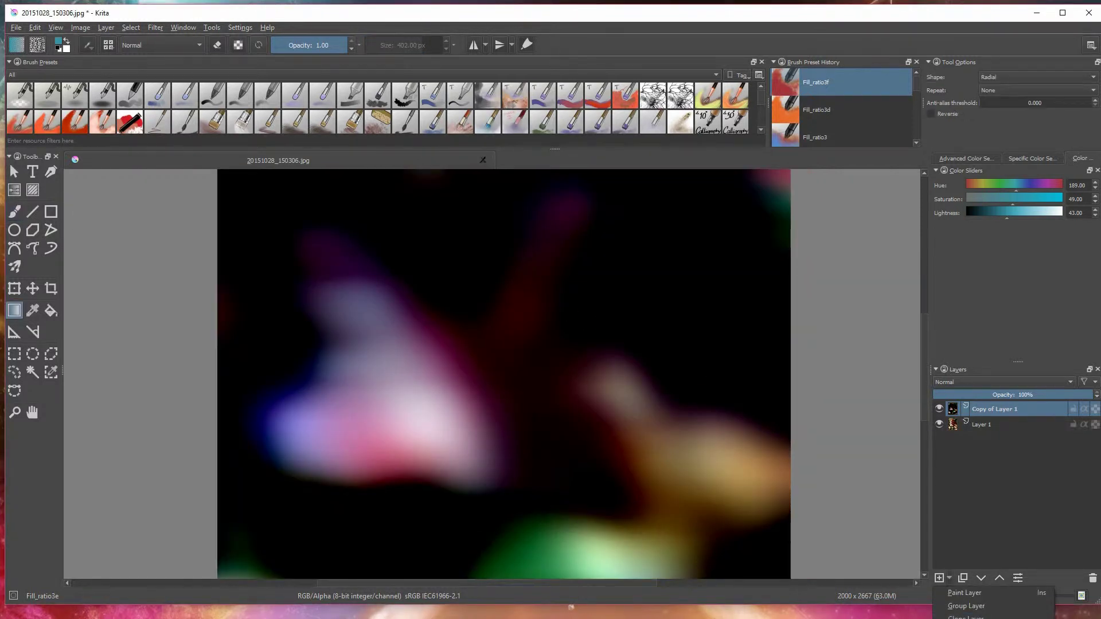
click(974, 618)
click(966, 158)
click(1016, 205)
drag(475, 283, 619, 393)
scroll(720, 405, down, 2)
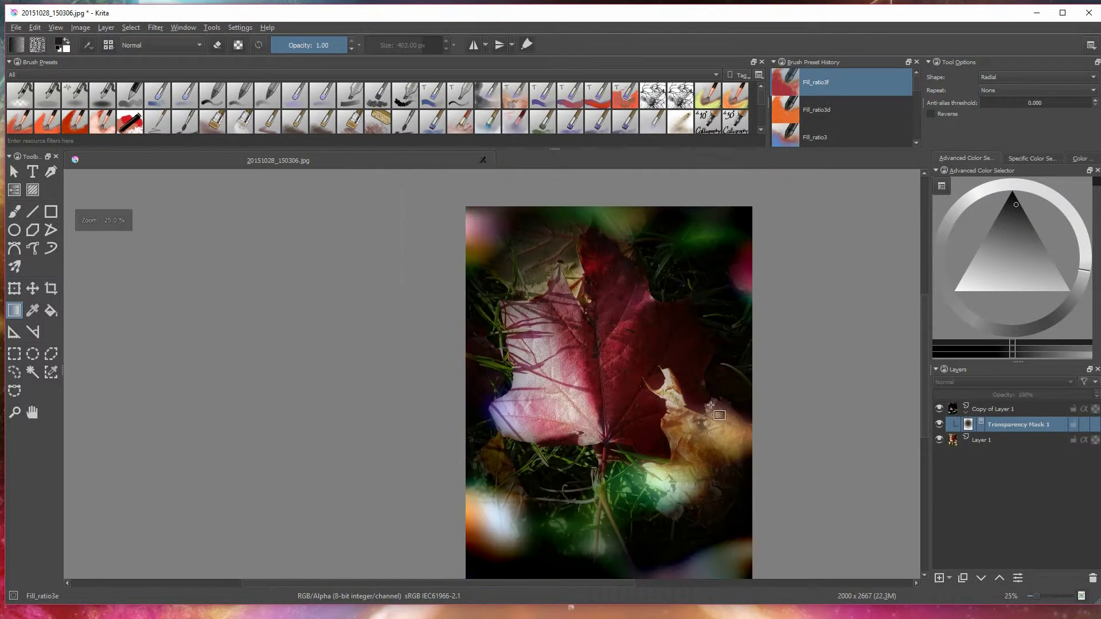
drag(708, 438, 714, 431)
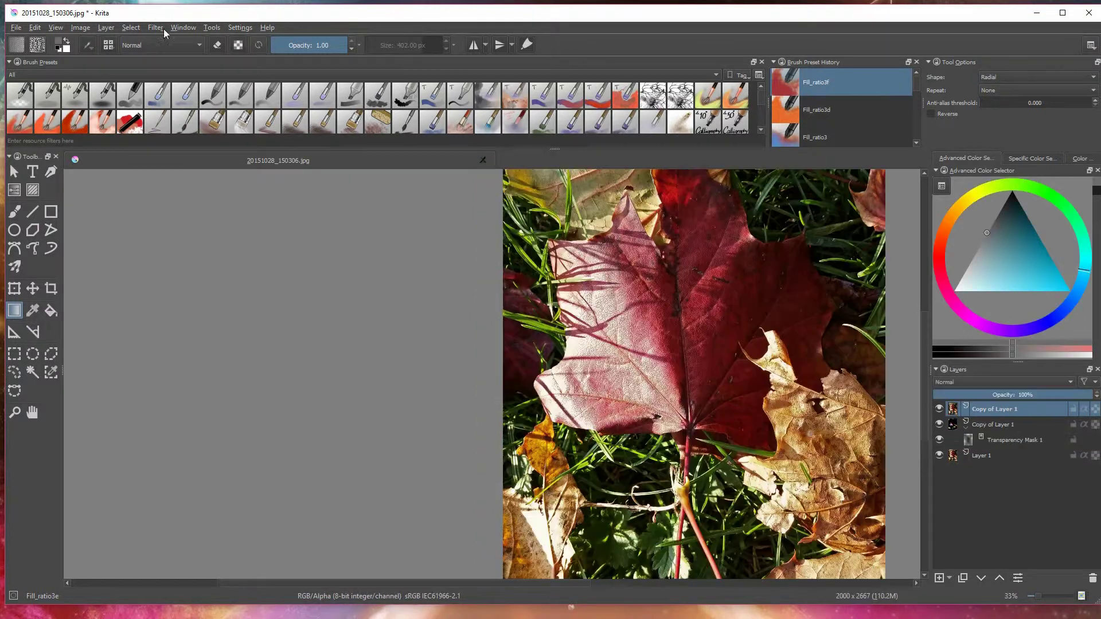
Preview G'MIC's Black & white category filters, including B&W stencil, and apply a black-and-white effect to the topmost copy of Layer 1.
click(162, 29)
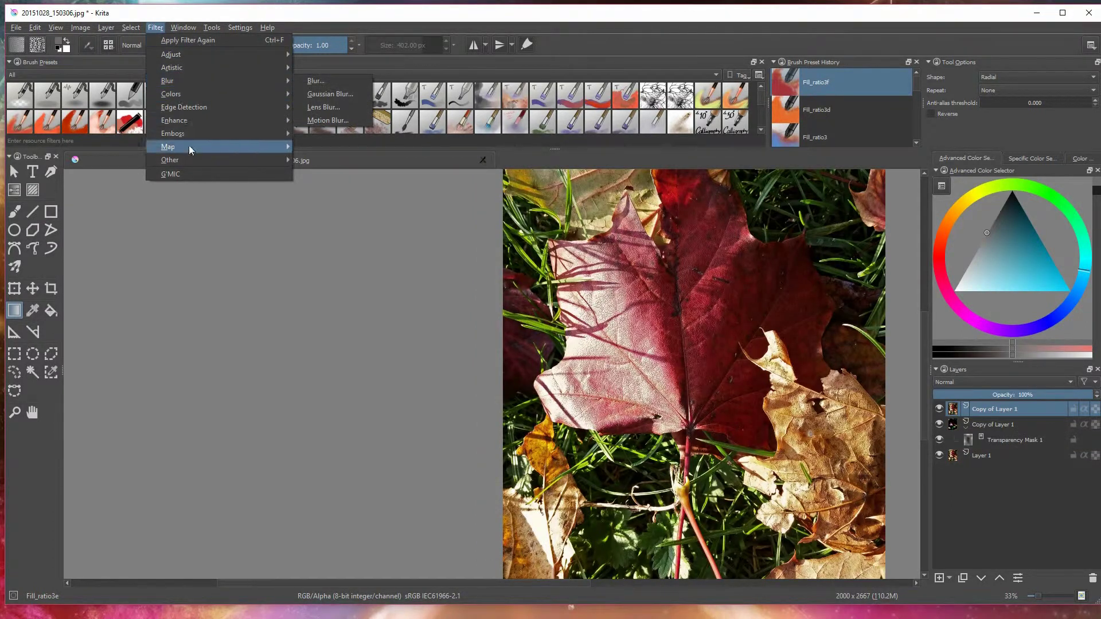
mouse_move(184, 153)
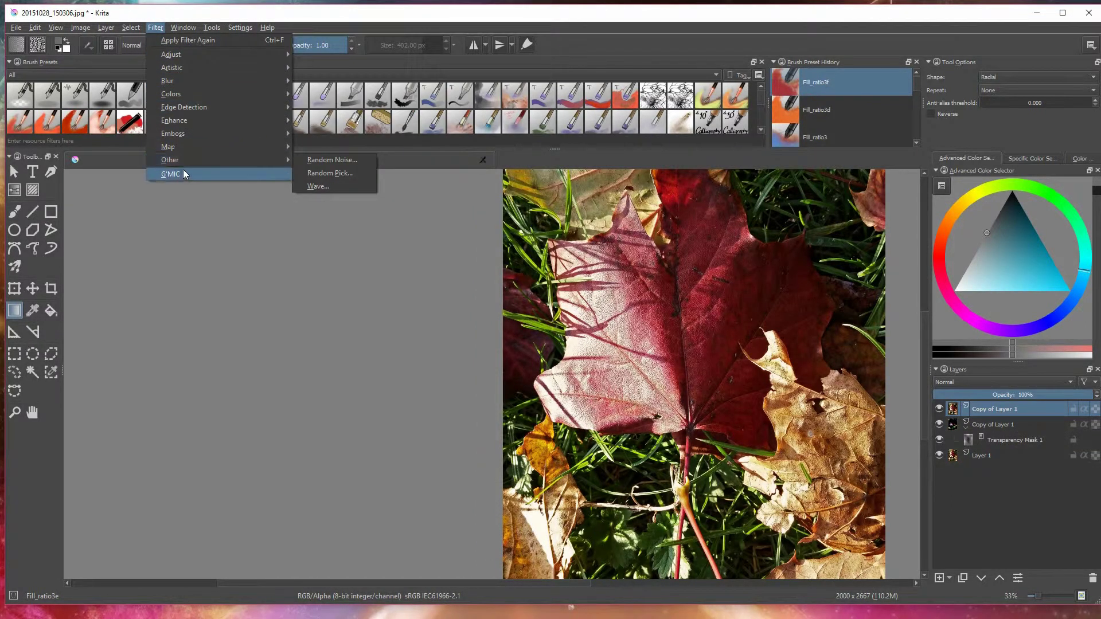
click(170, 174)
click(515, 313)
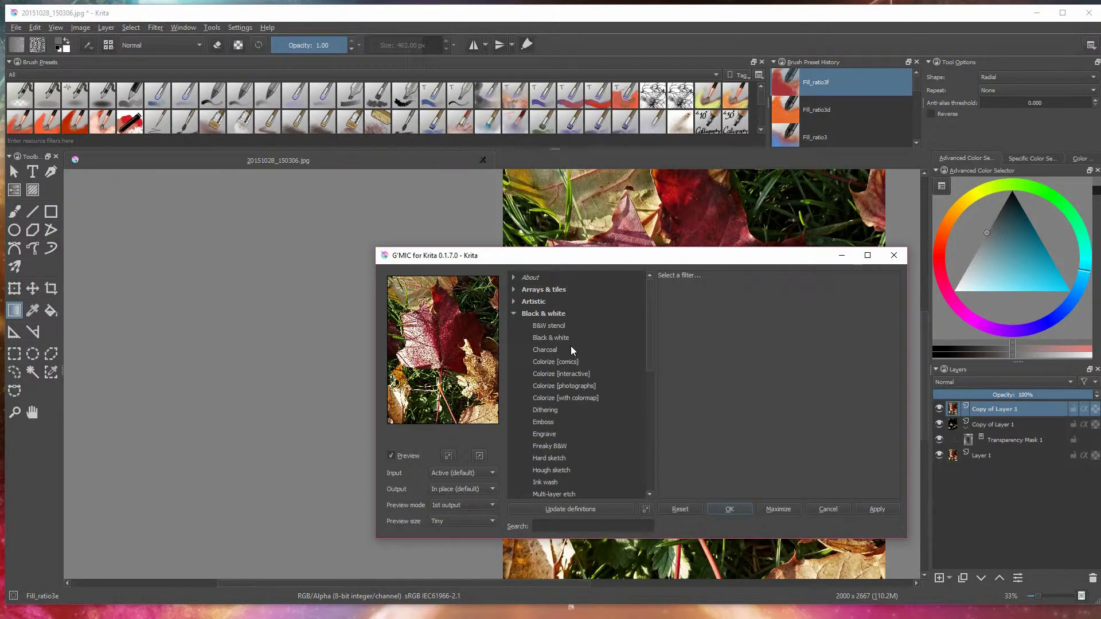
click(555, 326)
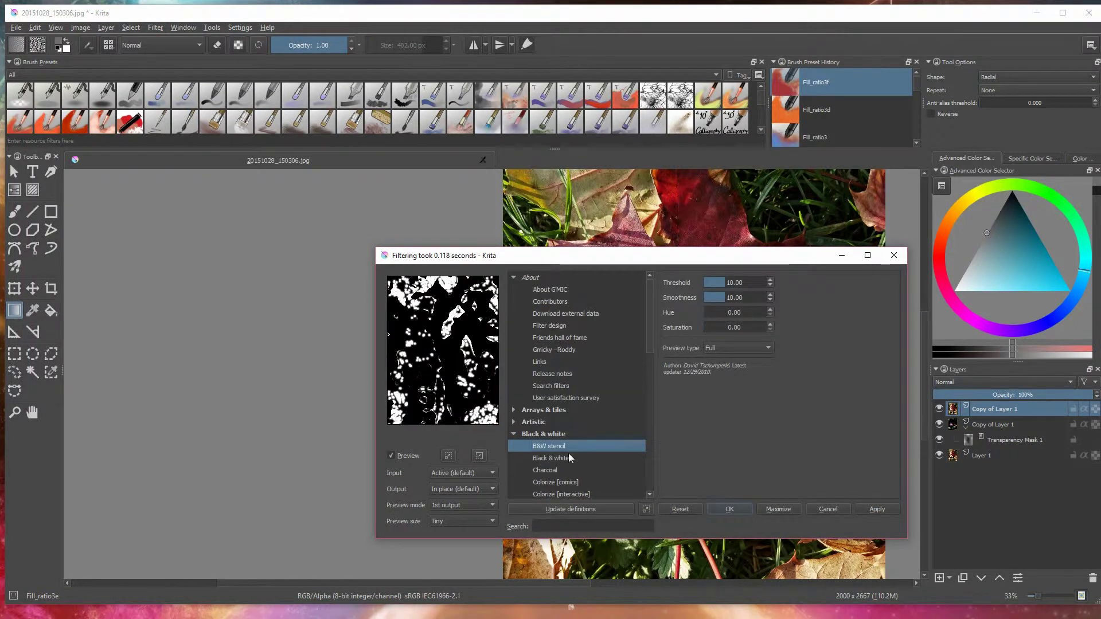
click(566, 459)
click(561, 471)
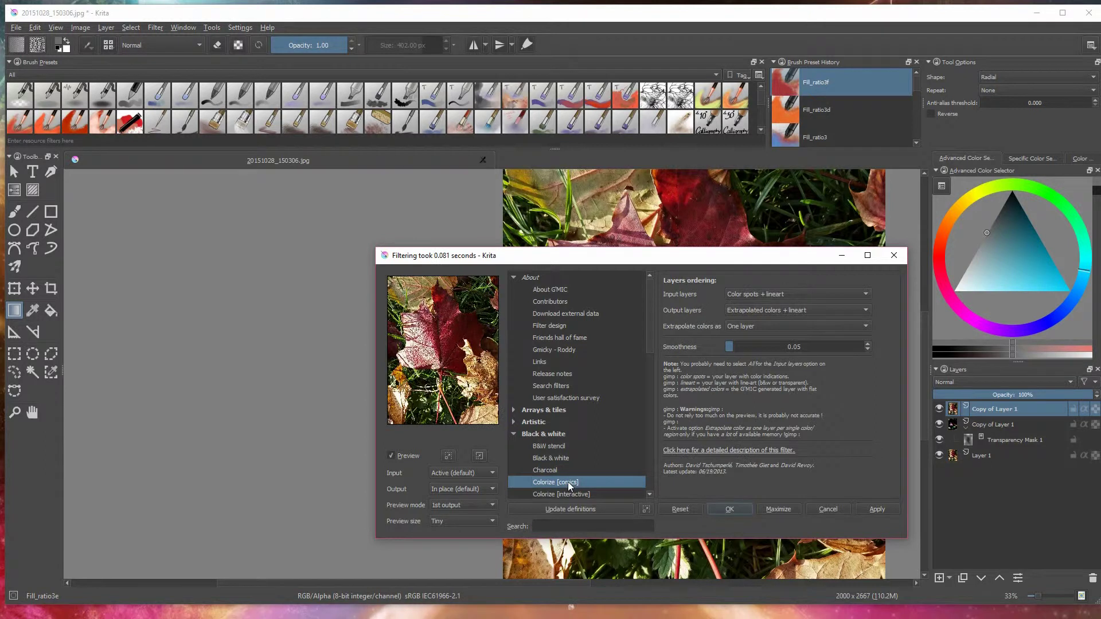
click(871, 509)
click(726, 509)
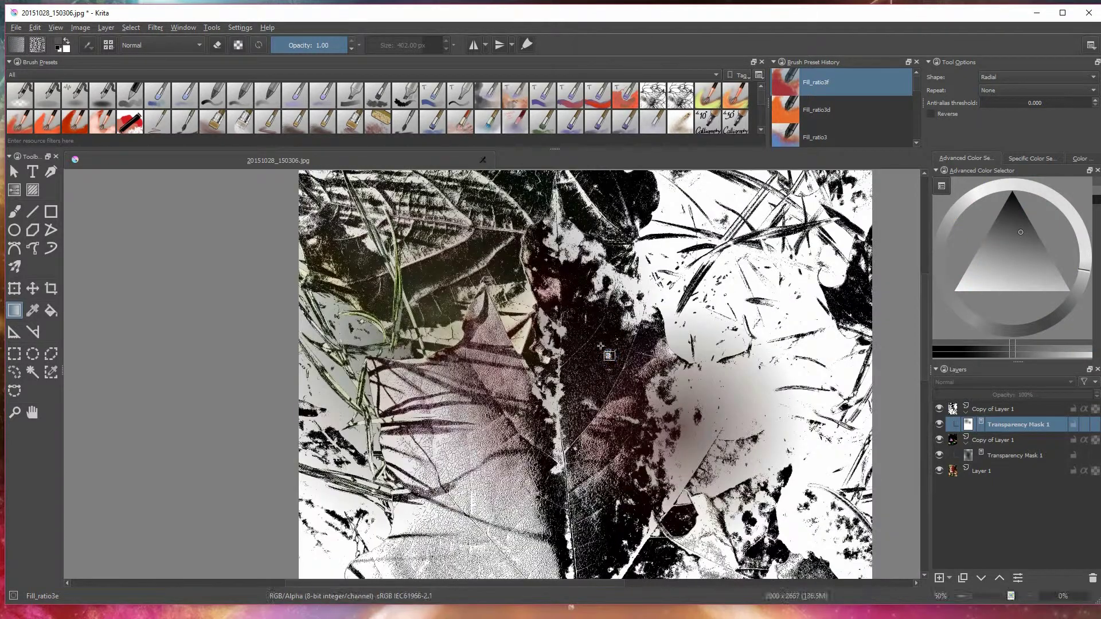
Add a transparency mask to the black-and-white copy and paint dark radial gradients on it across the leaf and its surroundings.
drag(762, 229, 590, 315)
drag(688, 499, 751, 178)
drag(791, 321, 579, 401)
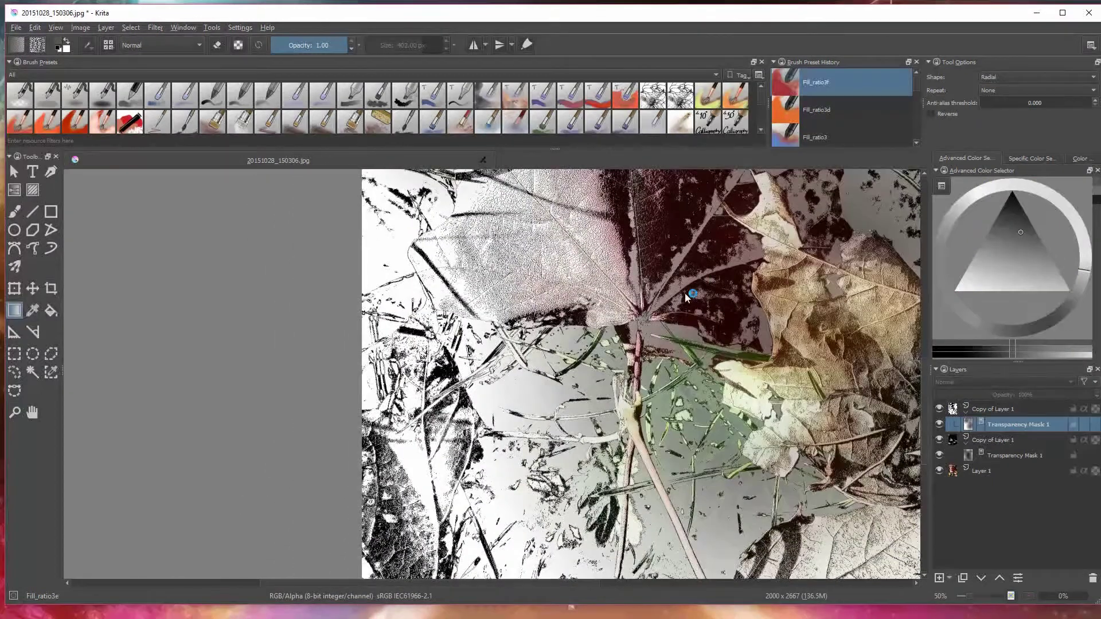
drag(703, 458, 656, 269)
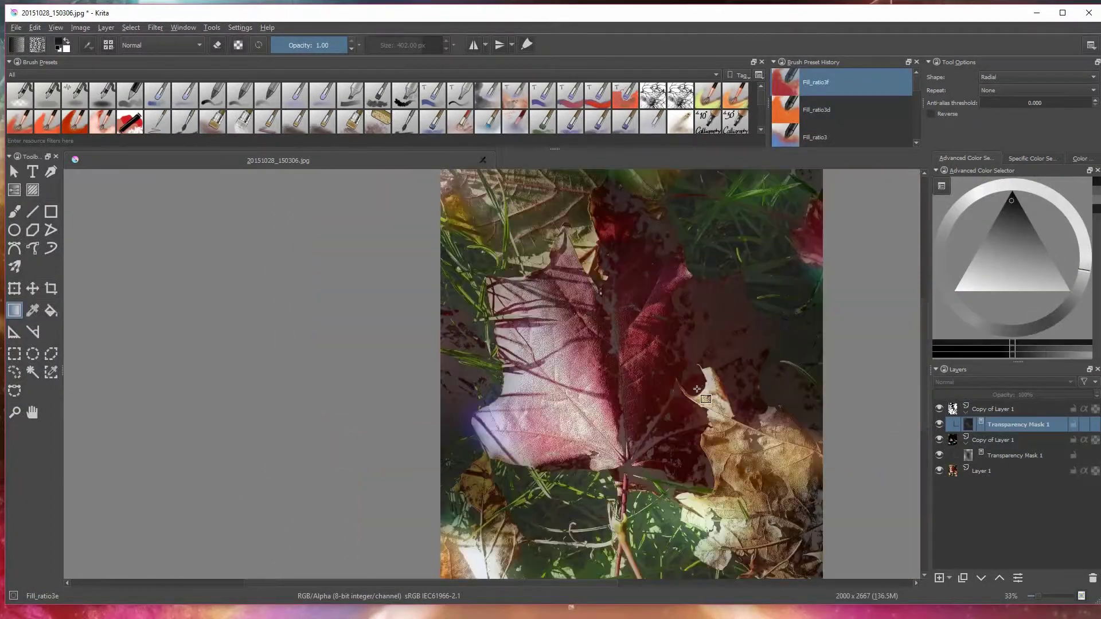
drag(695, 396, 691, 196)
scroll(712, 371, up, 2)
drag(717, 348, 729, 406)
drag(729, 265, 700, 423)
scroll(703, 400, down, 3)
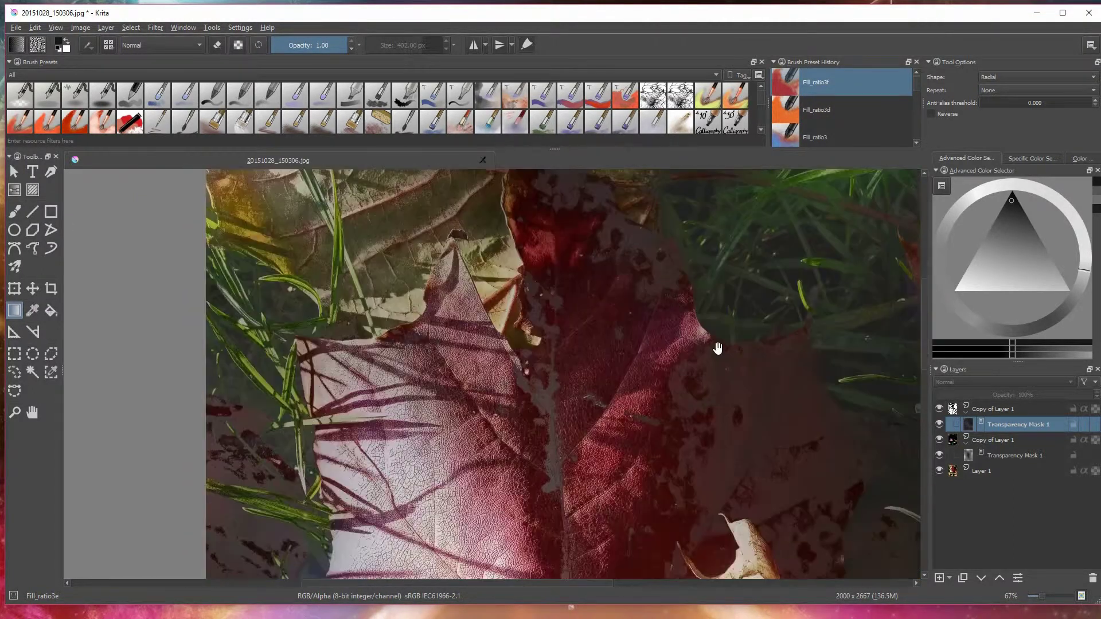
Hide both filtered copies and Layer 1, and add a new empty paint layer on top.
click(939, 424)
click(939, 409)
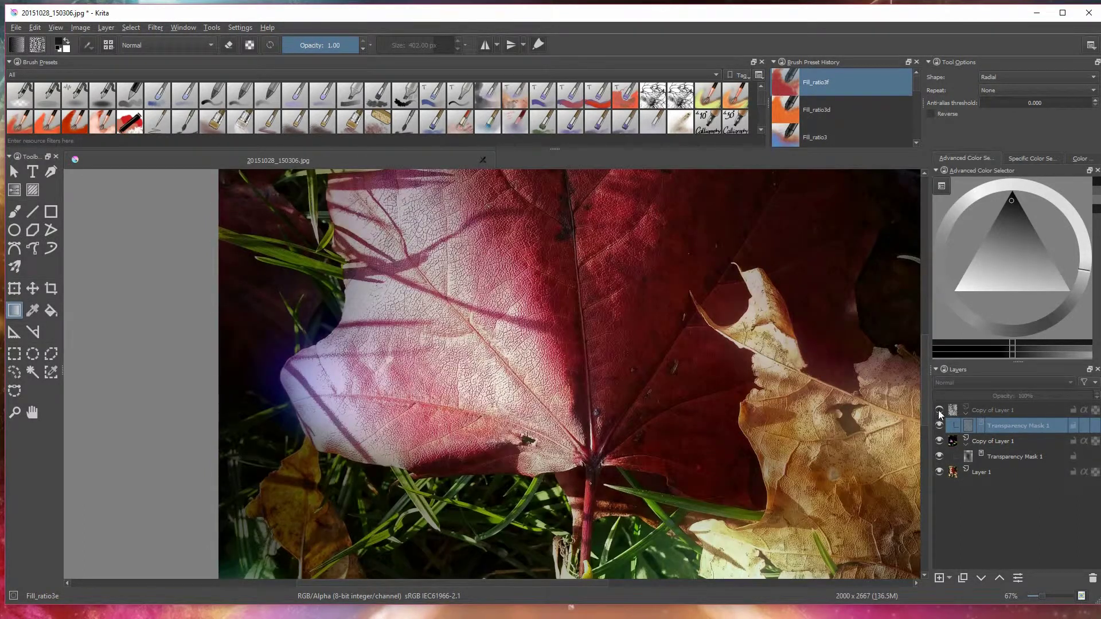
click(939, 409)
shift+click(939, 471)
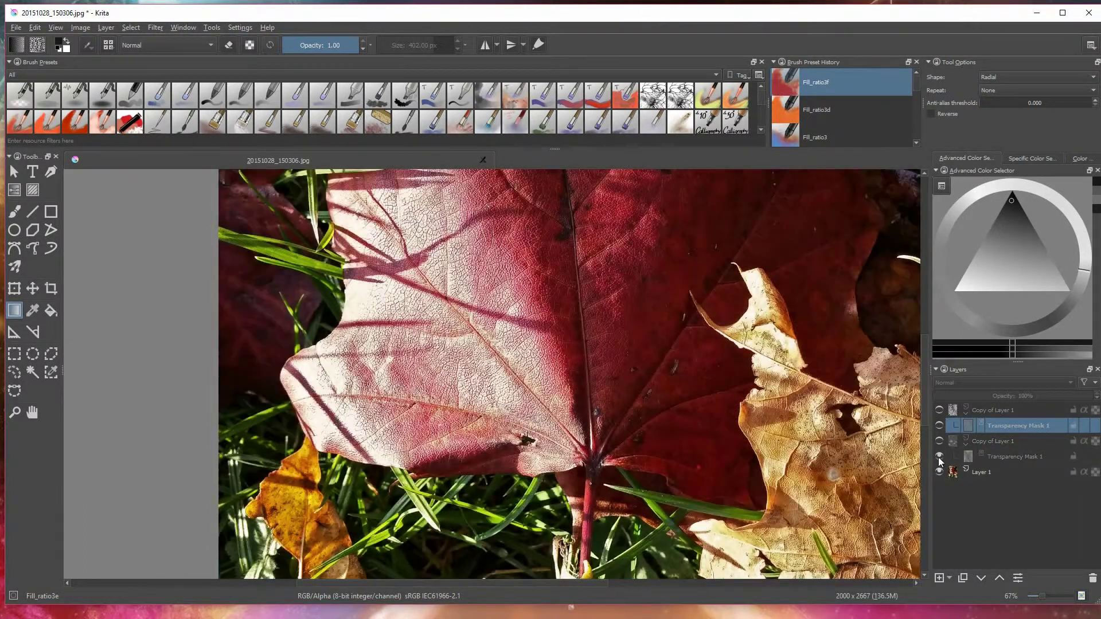
click(939, 472)
click(939, 578)
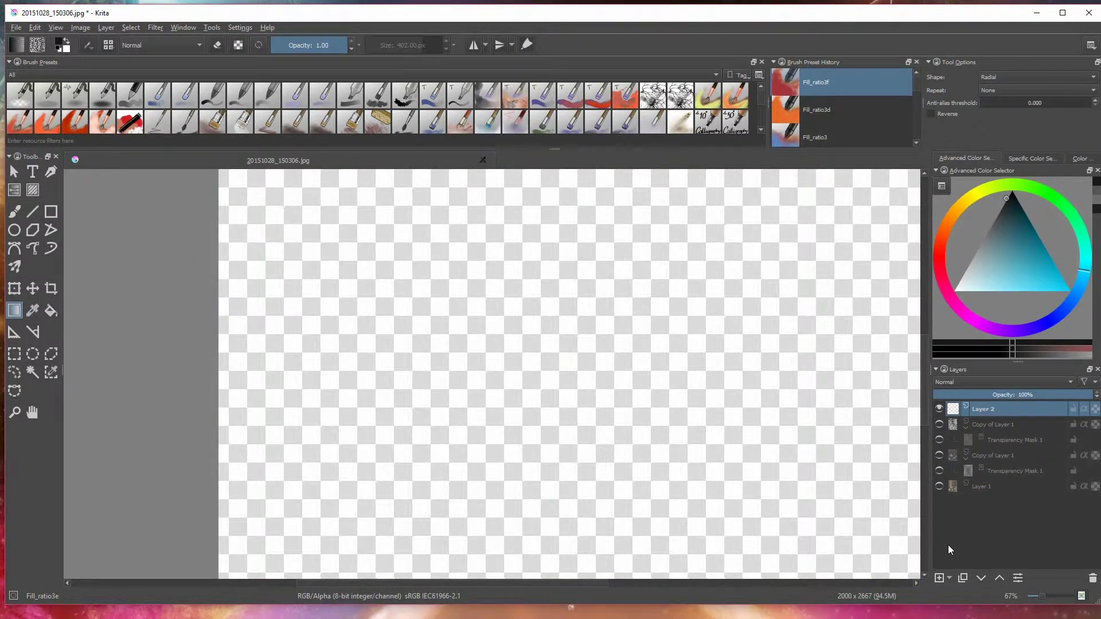
Switch to the Freehand Brush, enlarge the brush presets area to show more rows, and choose the Fill_circle preset.
click(15, 211)
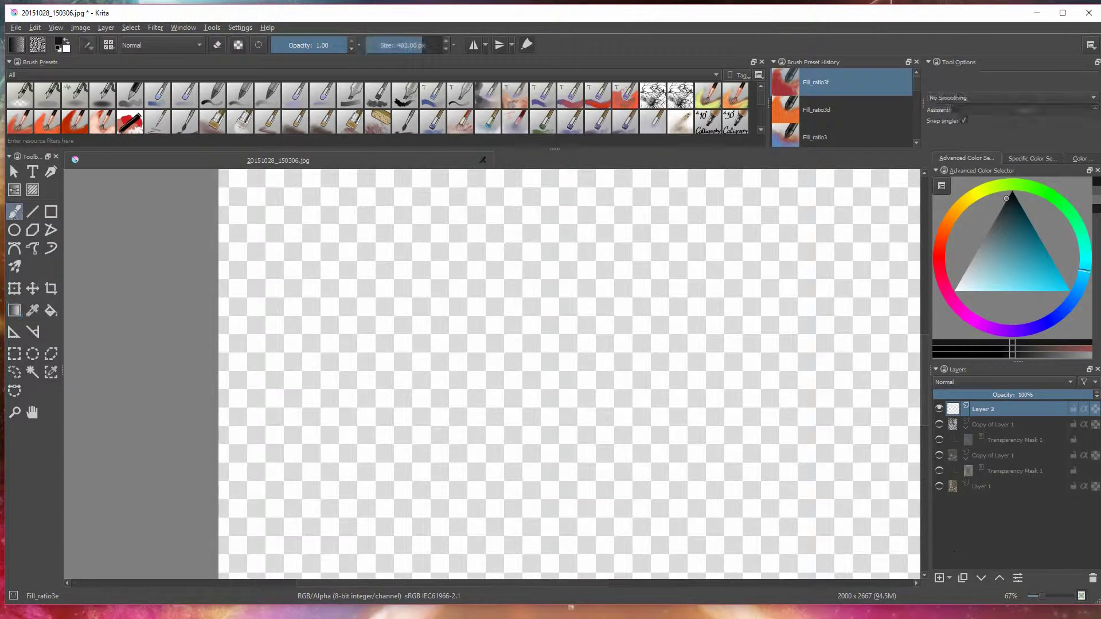
mouse_move(760, 95)
mouse_down()
mouse_move(764, 111)
mouse_move(762, 88)
mouse_up()
drag(759, 144, 759, 225)
click(47, 177)
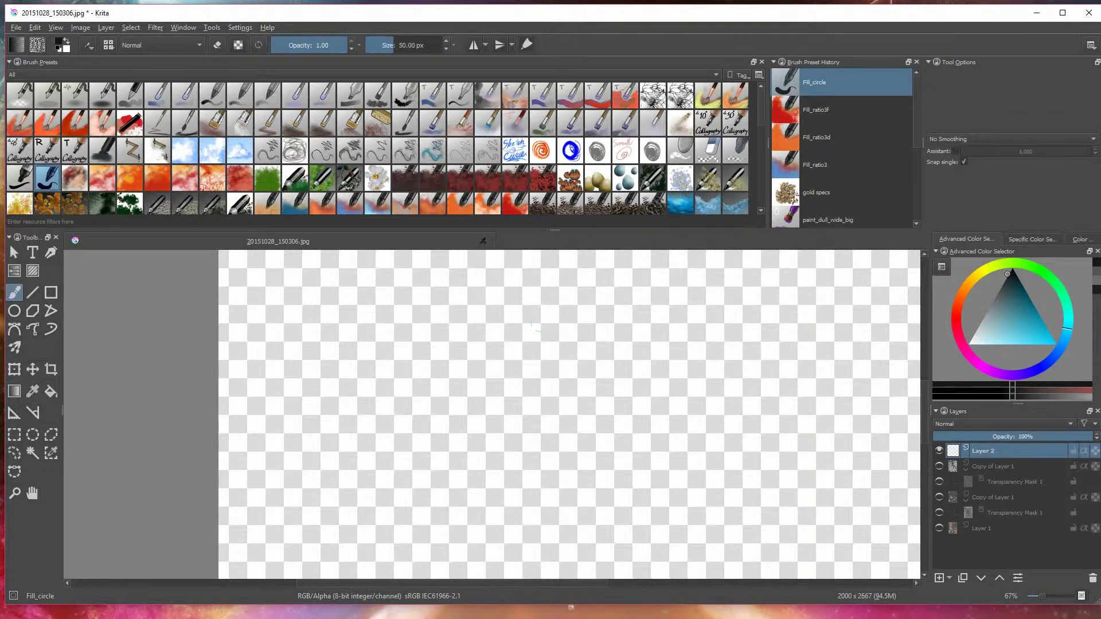
Paint a near-black textured blob on the new layer using the Block_fuzzy and Block_bristles presets.
click(404, 98)
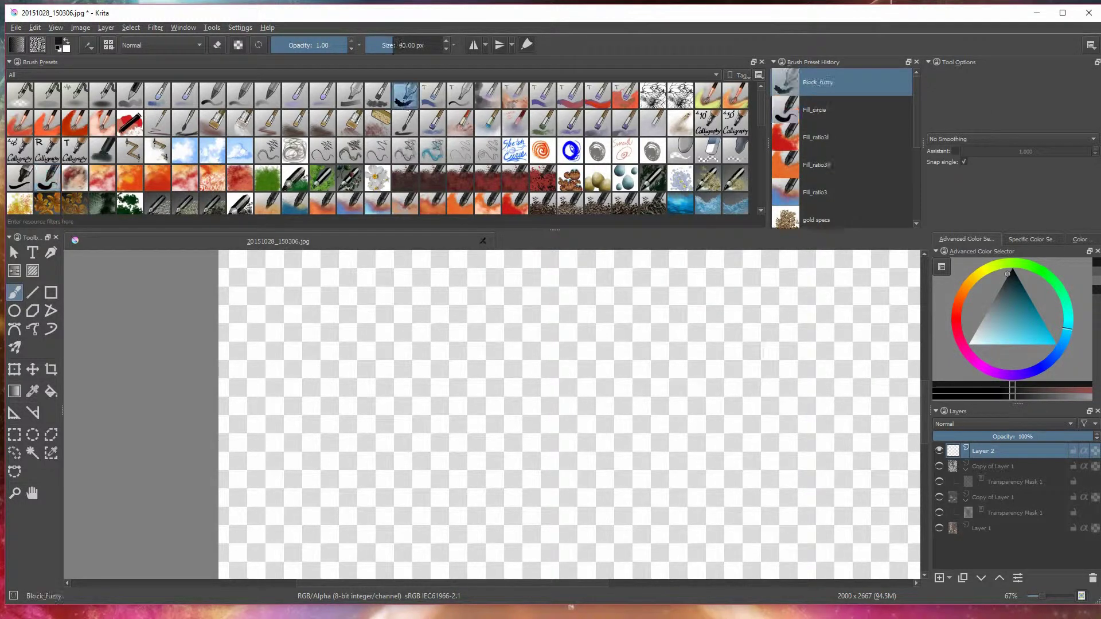
drag(1032, 290, 1032, 295)
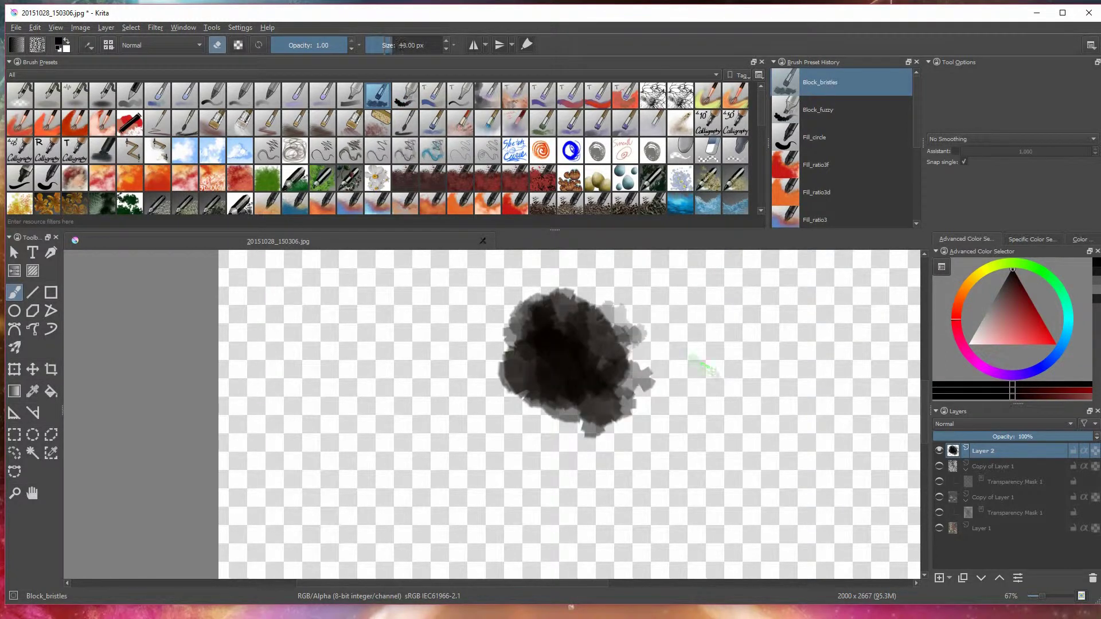
mouse_move(642, 312)
mouse_down()
mouse_move(545, 389)
mouse_move(517, 362)
mouse_move(503, 293)
mouse_move(549, 341)
mouse_move(646, 309)
mouse_move(641, 408)
mouse_move(588, 443)
mouse_move(538, 386)
mouse_move(569, 314)
mouse_up()
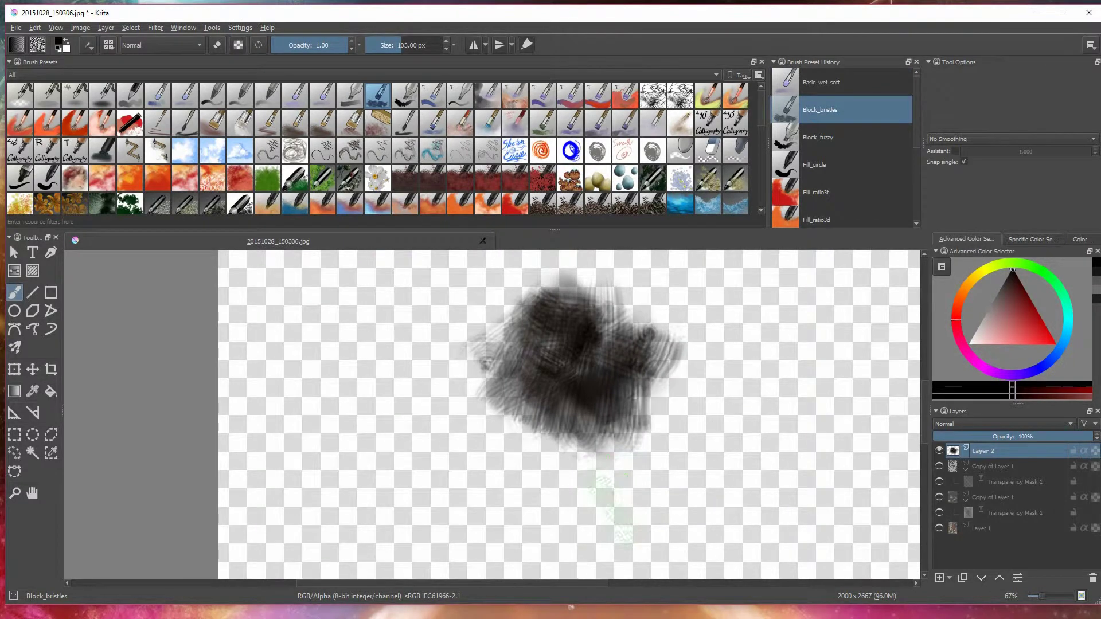
Copy the whole painted layer and create a brush tip from the clipboard named chalky-jr, with mask from color and automatic spacing 0.68.
key(ctrl+a)
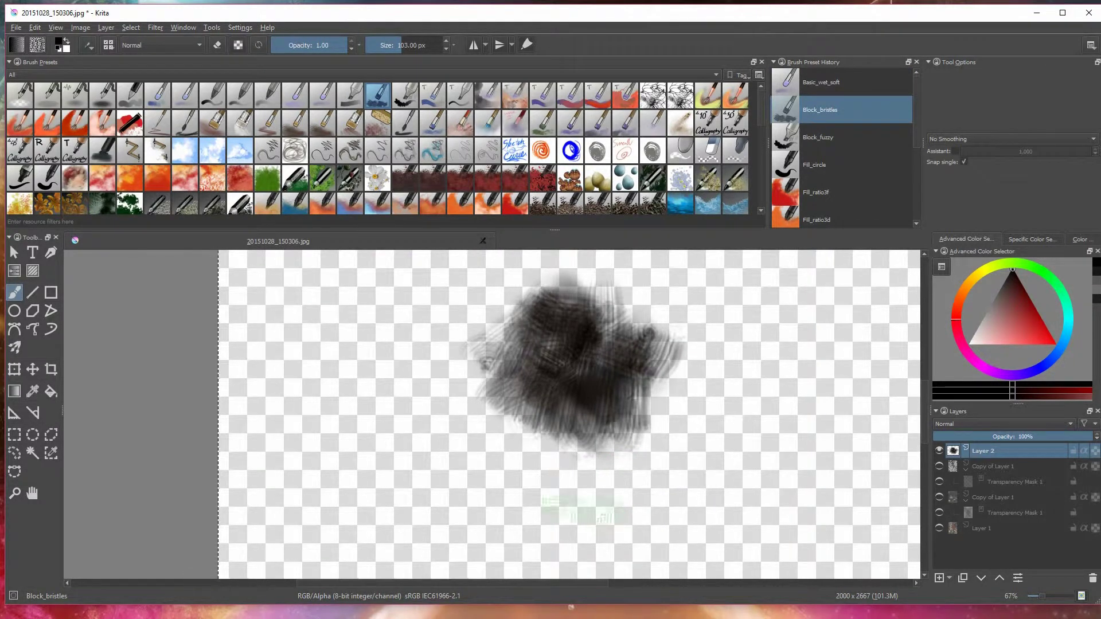
click(90, 45)
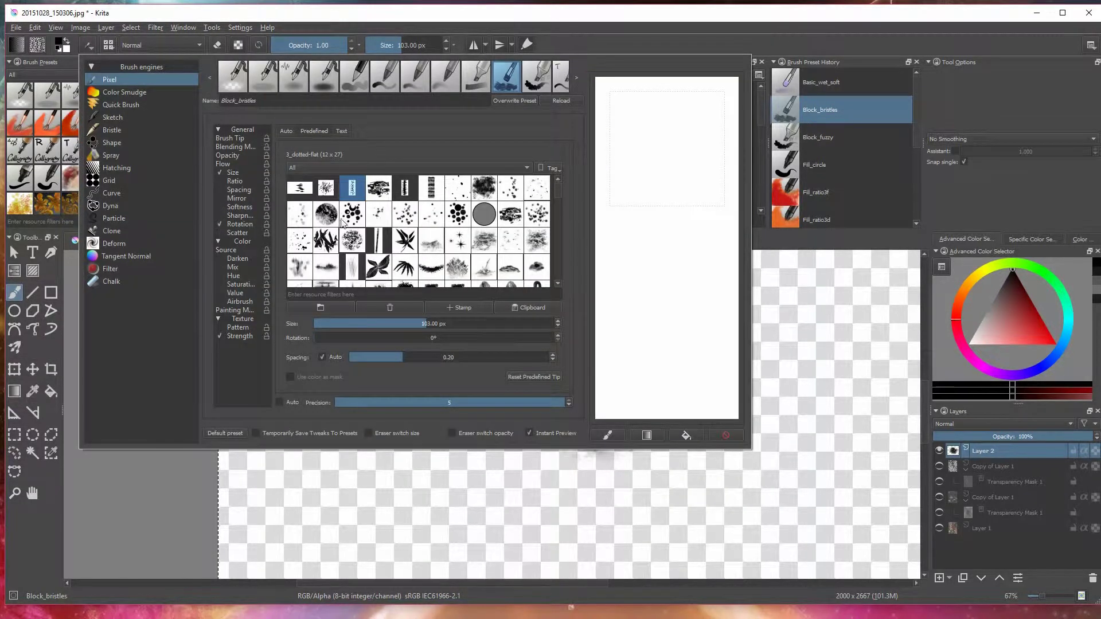
click(524, 308)
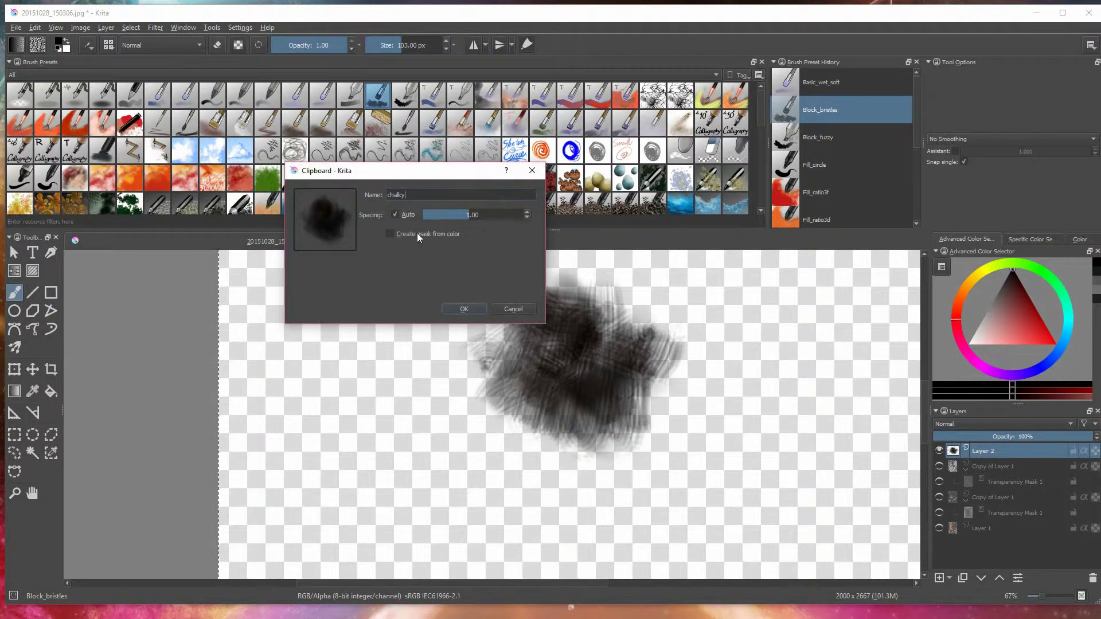
text(-jr)
click(417, 233)
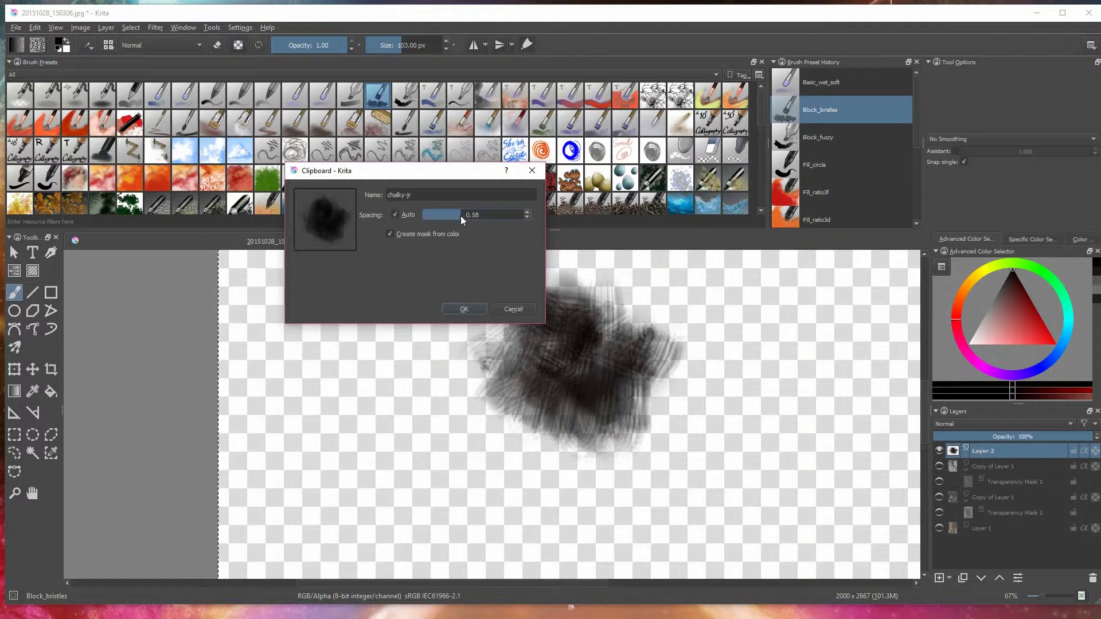
click(464, 309)
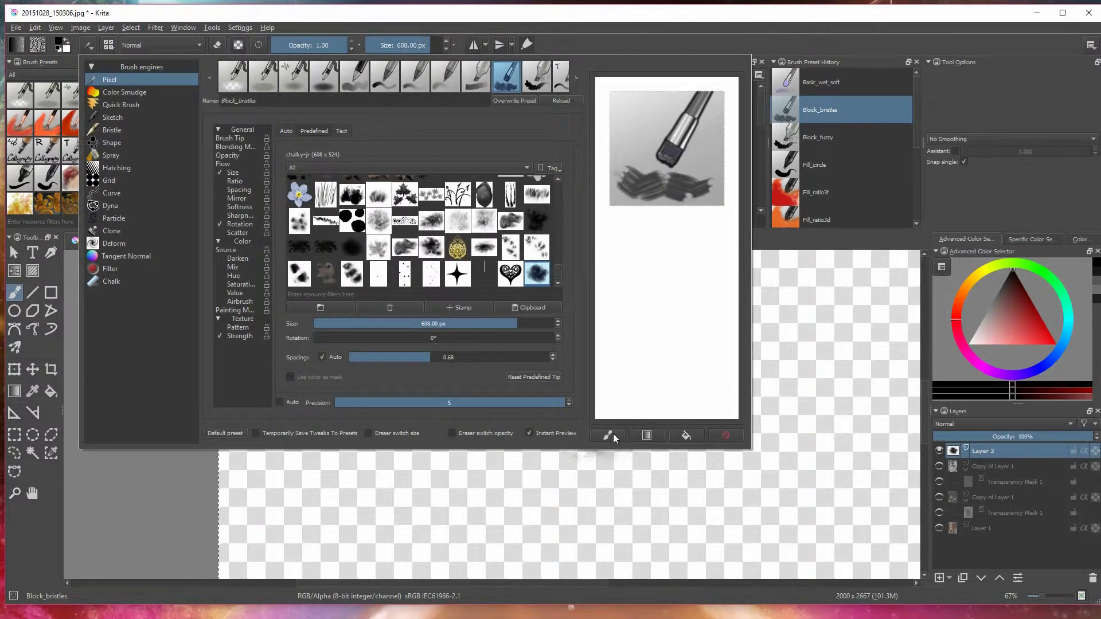
Raise the low end of the brush's opacity pressure curve and test the brush on a cleared scratchpad.
click(686, 436)
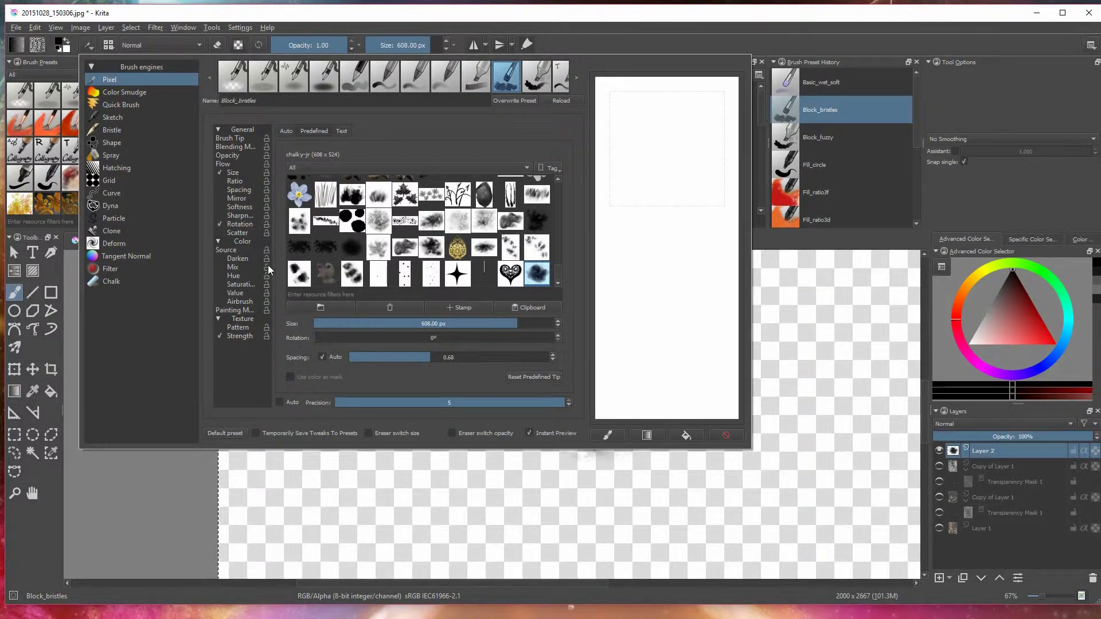
click(231, 156)
click(230, 164)
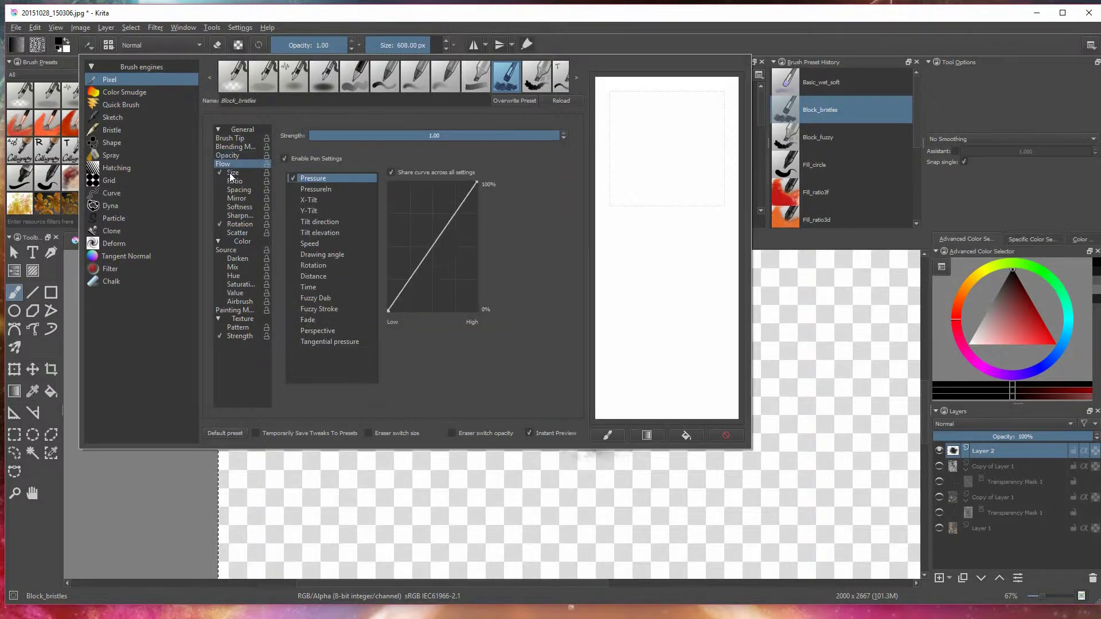
click(232, 173)
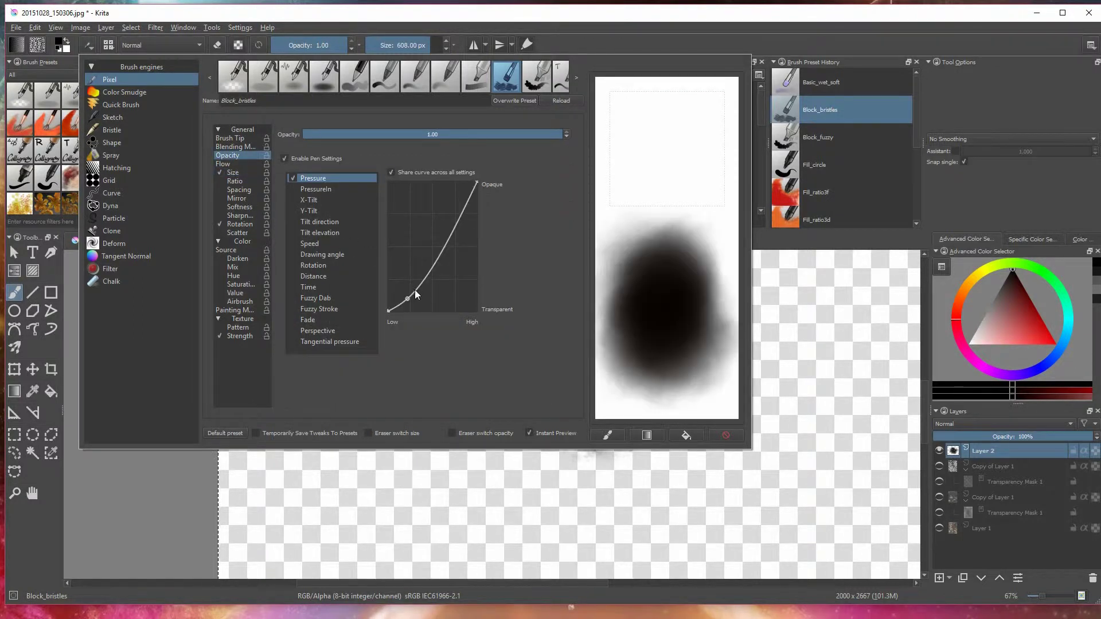
drag(408, 299, 400, 270)
click(685, 436)
key(Down)
key(Down)
mouse_move(631, 362)
mouse_down()
mouse_move(676, 288)
mouse_move(681, 265)
mouse_move(636, 265)
mouse_move(641, 252)
mouse_move(694, 238)
mouse_move(698, 354)
mouse_move(679, 339)
mouse_move(687, 330)
mouse_move(712, 378)
mouse_move(691, 371)
mouse_move(667, 391)
mouse_move(651, 389)
mouse_move(650, 379)
mouse_move(697, 377)
mouse_move(619, 380)
mouse_move(642, 368)
mouse_up()
Add the Fuzzy Dab sensor to the brush's rotation and test it on a cleared scratchpad.
click(239, 224)
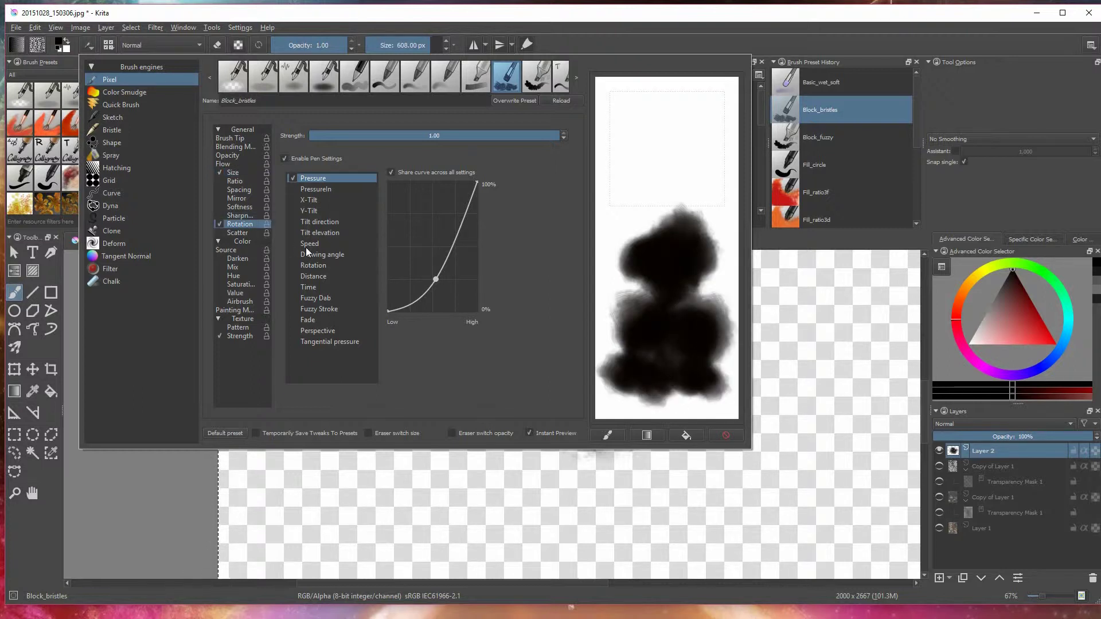
click(319, 299)
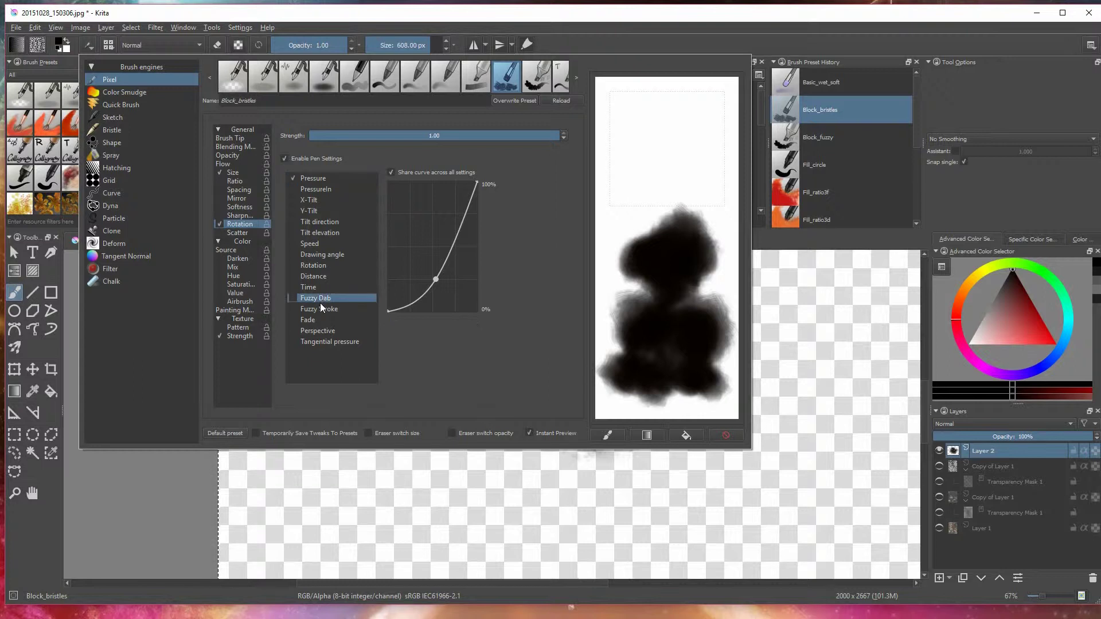
click(686, 434)
mouse_move(651, 321)
mouse_down()
mouse_move(654, 249)
mouse_move(678, 240)
mouse_move(723, 261)
mouse_move(694, 261)
mouse_up()
Enable pressure-controlled ratio for the brush with a curve bowed strongly upward, and try it on the scratchpad.
click(235, 181)
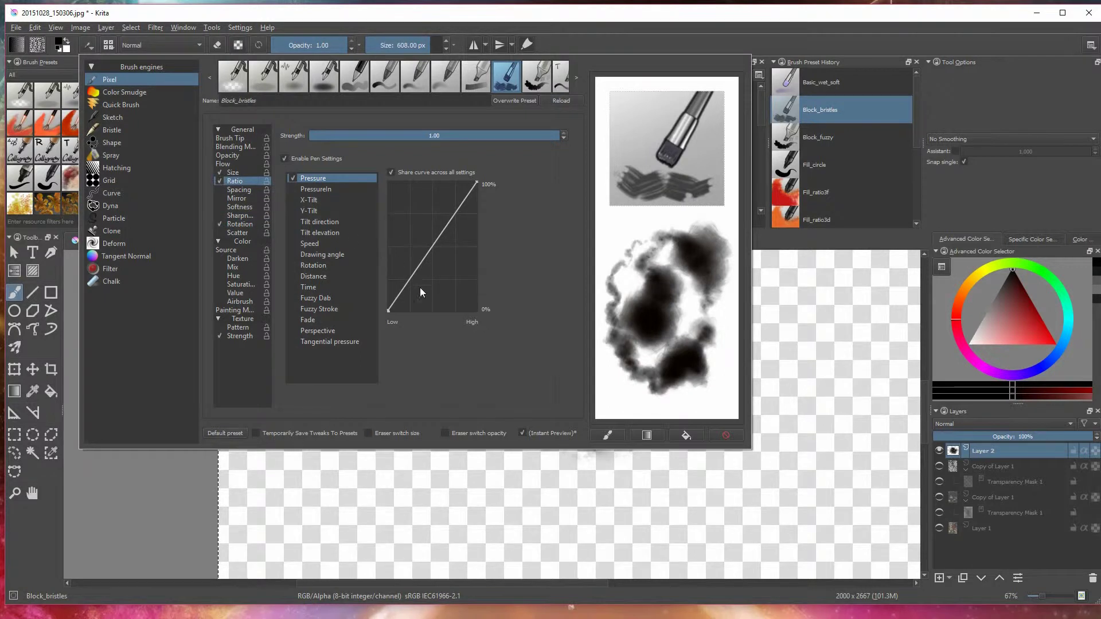
drag(400, 295, 395, 283)
mouse_move(649, 336)
mouse_down()
mouse_move(675, 269)
mouse_move(689, 274)
mouse_move(649, 242)
mouse_move(633, 275)
mouse_move(687, 295)
mouse_move(705, 334)
mouse_up()
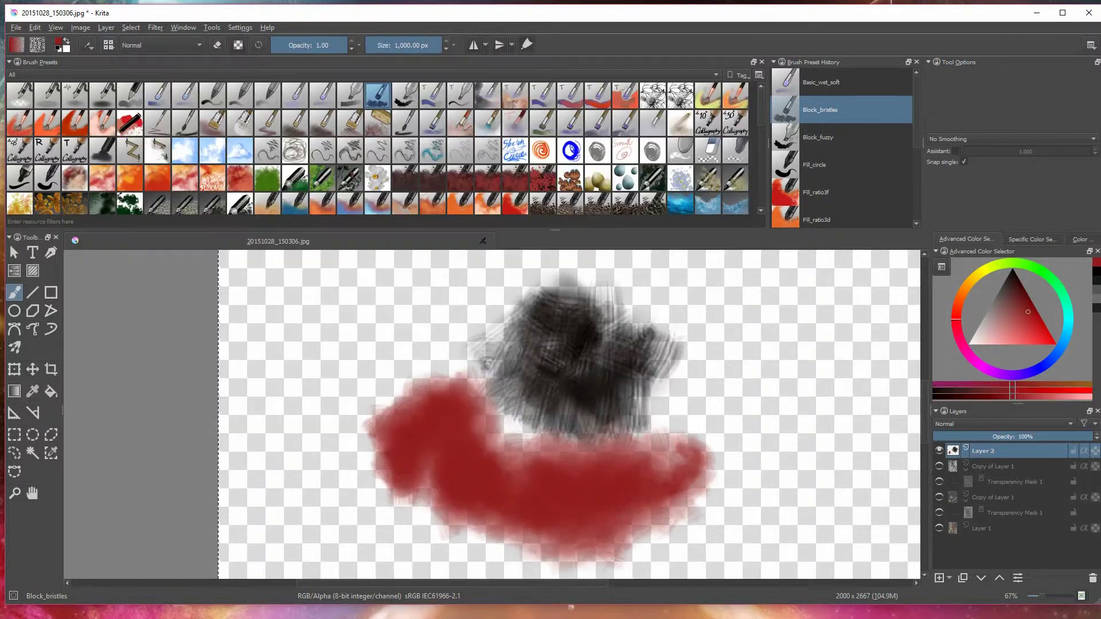
Paint broad dark red and light pink strokes around the black blob with the 1000 px custom brush.
mouse_move(688, 447)
mouse_down()
mouse_move(737, 414)
mouse_move(775, 429)
mouse_move(776, 379)
mouse_move(467, 276)
mouse_move(492, 307)
mouse_move(424, 334)
mouse_up()
mouse_move(609, 488)
mouse_down()
mouse_move(628, 462)
mouse_move(685, 461)
mouse_move(604, 465)
mouse_move(610, 527)
mouse_move(590, 521)
mouse_move(751, 482)
mouse_move(751, 401)
mouse_move(711, 344)
mouse_up()
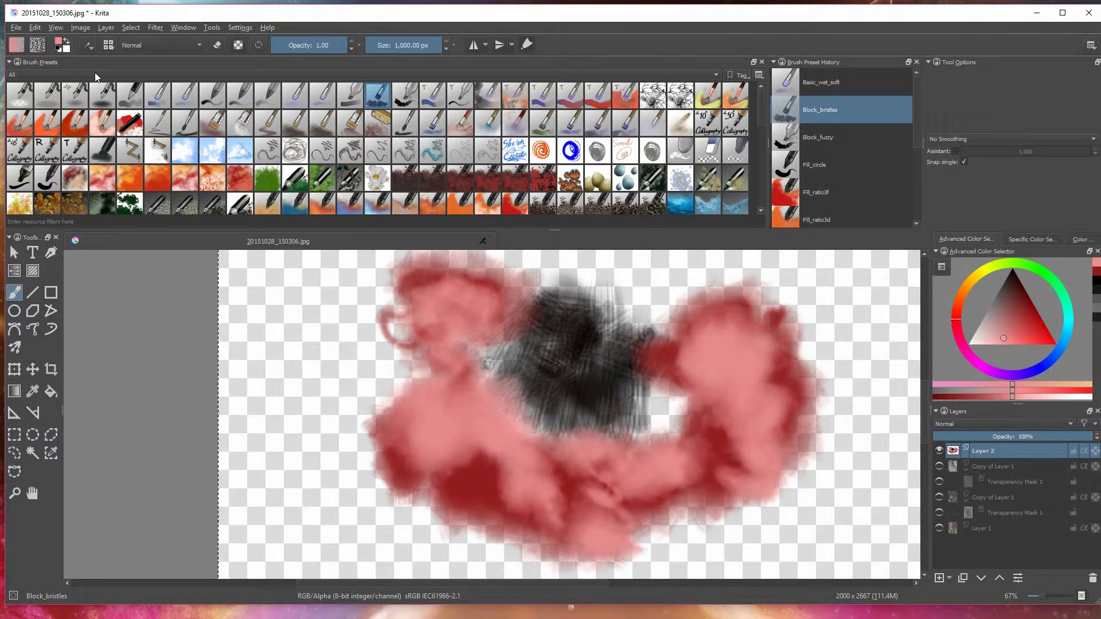
Enable hue variation with Fuzzy Dab, flatten its curve to a nearly level line above the middle, and test it on the scratchpad.
click(87, 44)
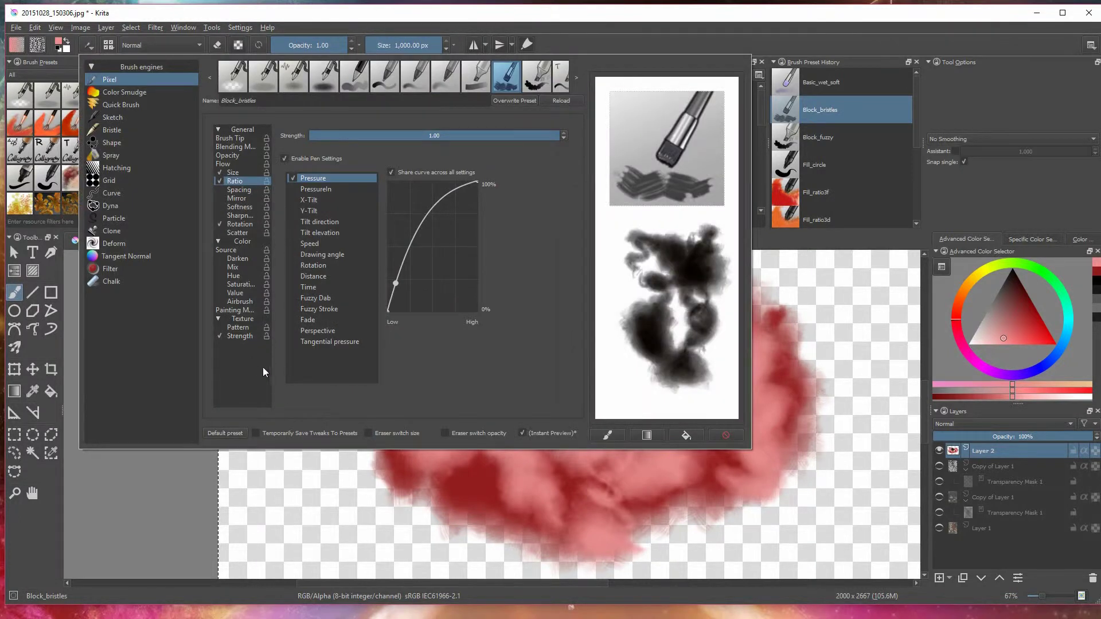
click(234, 275)
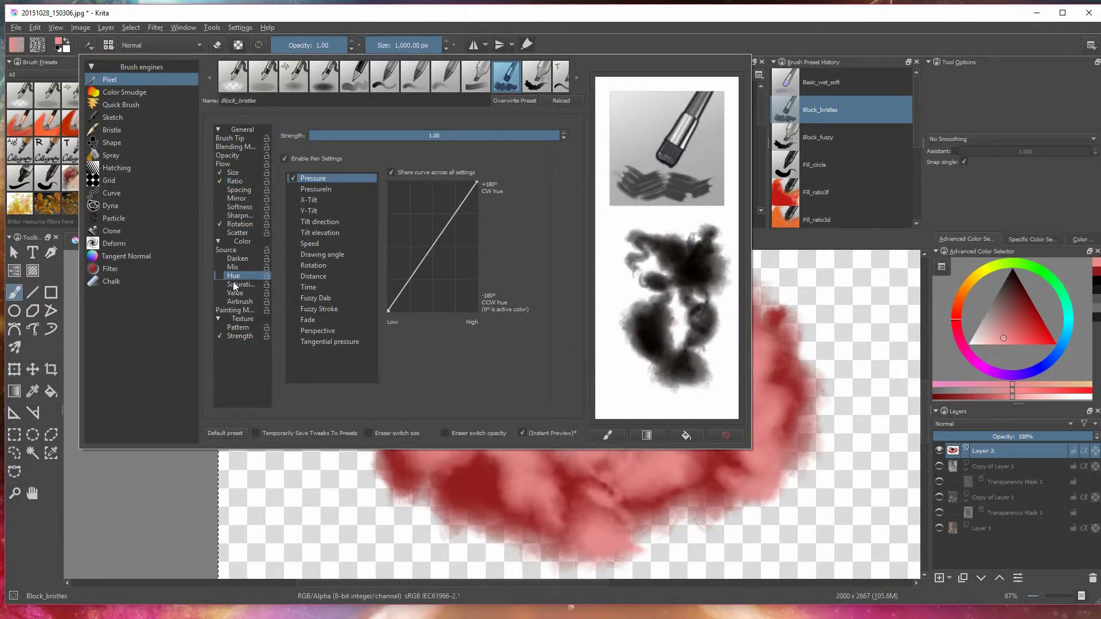
click(220, 276)
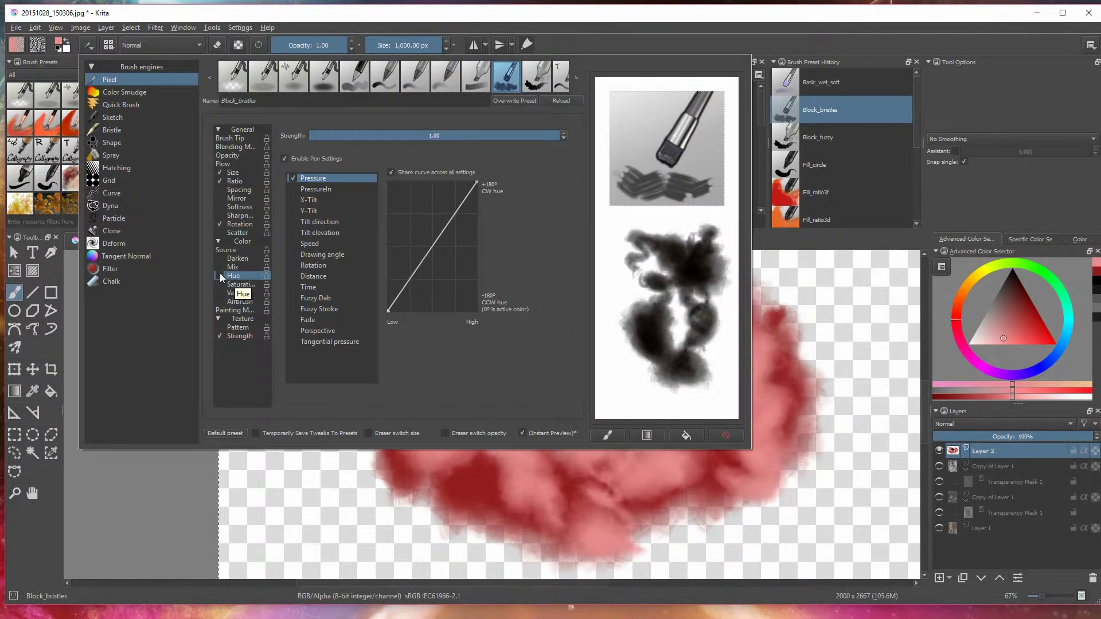
click(316, 298)
click(293, 297)
drag(389, 308, 387, 249)
drag(476, 182, 480, 241)
mouse_move(660, 371)
mouse_down()
mouse_move(685, 285)
mouse_move(681, 269)
mouse_move(660, 263)
mouse_move(652, 274)
mouse_move(676, 250)
mouse_up()
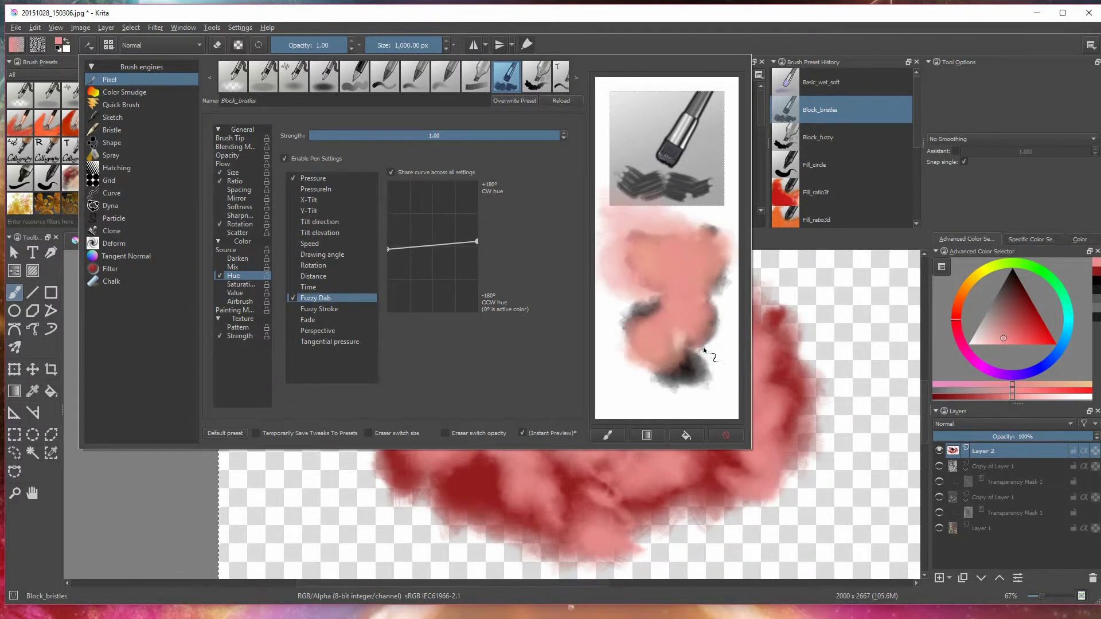
Paint over the blob and earlier strokes with the hue-varying brush in pink and a more saturated red.
drag(803, 381, 730, 331)
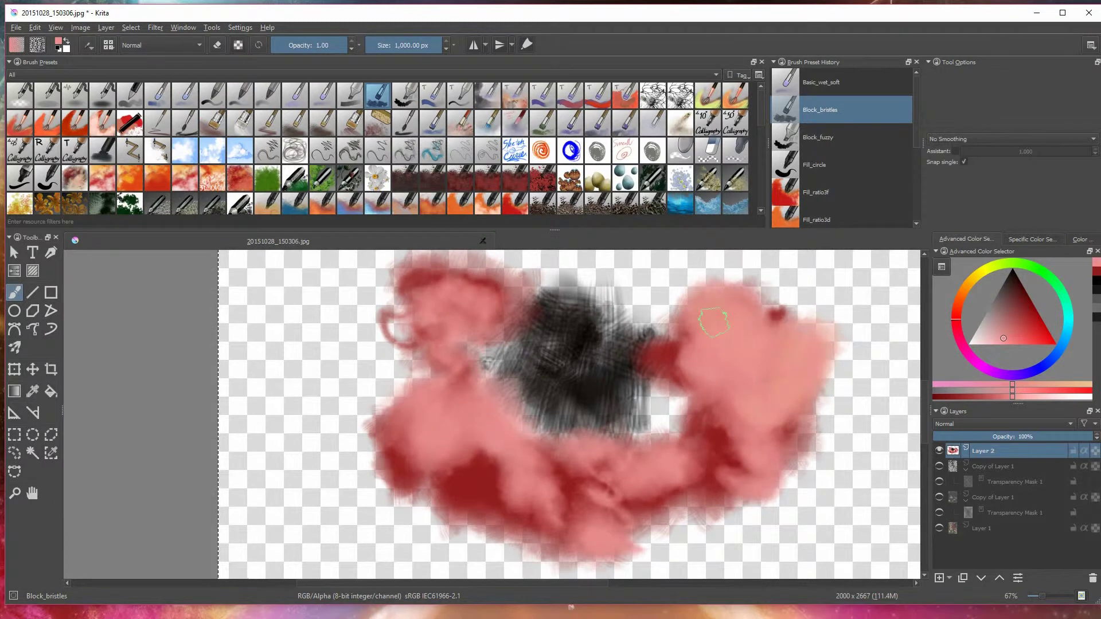
click(1035, 332)
mouse_move(749, 424)
mouse_down()
mouse_move(711, 326)
mouse_move(778, 371)
mouse_move(740, 445)
mouse_move(665, 470)
mouse_move(641, 510)
mouse_move(587, 517)
mouse_move(526, 477)
mouse_move(594, 391)
mouse_move(665, 444)
mouse_move(584, 451)
mouse_move(503, 428)
mouse_move(468, 452)
mouse_move(415, 437)
mouse_move(376, 379)
mouse_move(453, 328)
mouse_move(493, 319)
mouse_move(536, 333)
mouse_move(517, 408)
mouse_move(561, 411)
mouse_move(659, 315)
mouse_move(700, 315)
mouse_up()
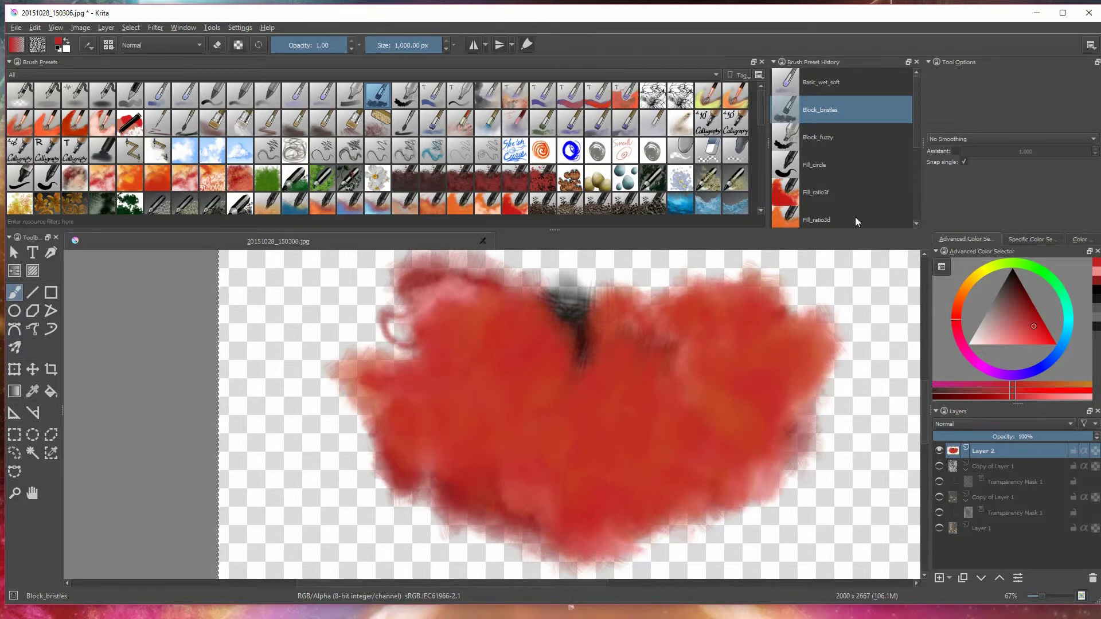
Select the Curve_smooth preset and bring up the list of tags it can be assigned to.
click(460, 139)
right_click(460, 139)
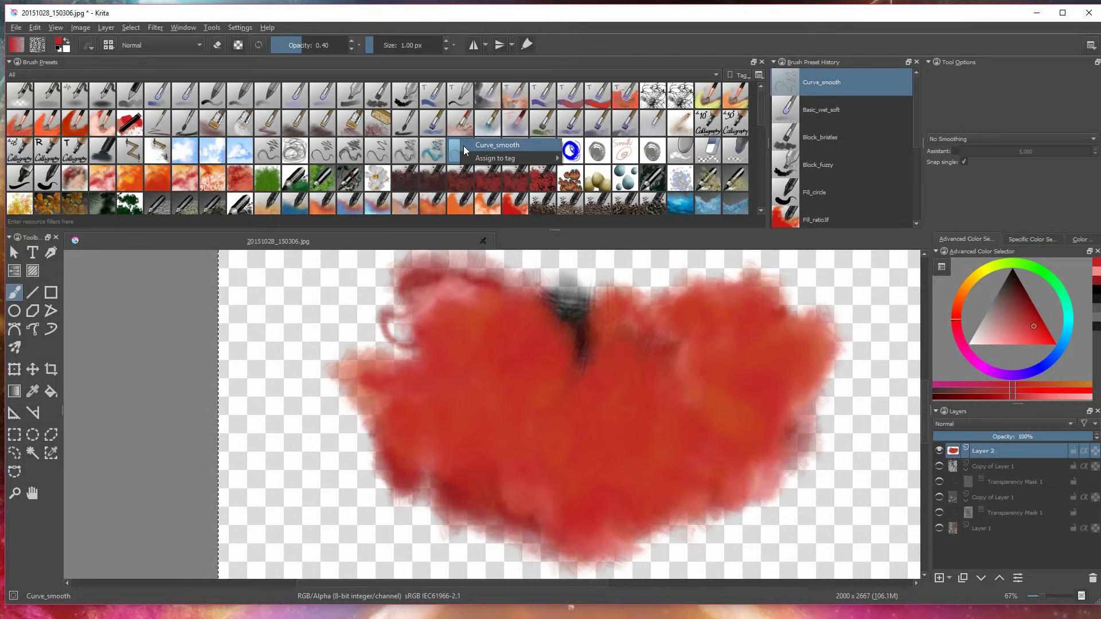
mouse_move(481, 157)
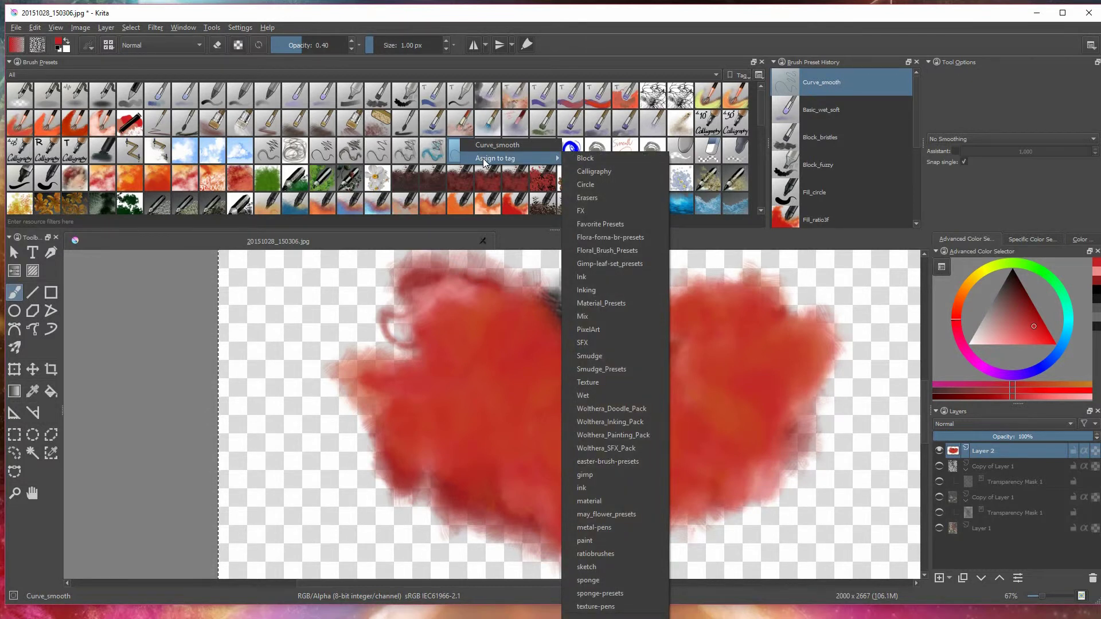